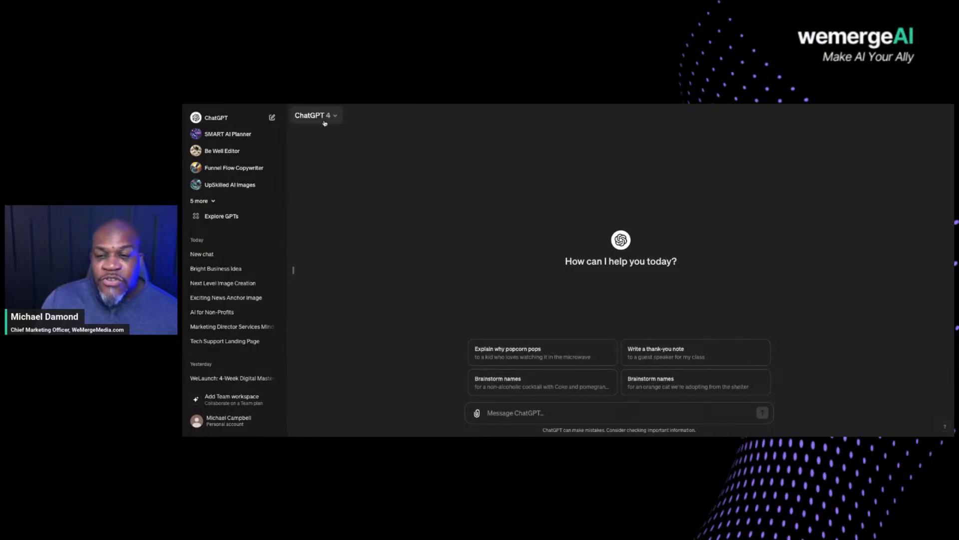
Step: Find the DALL·E GPT made by ChatGPT among the available GPTs and start a chat with it
{"action": "left_click", "coordinate": [221, 217]}
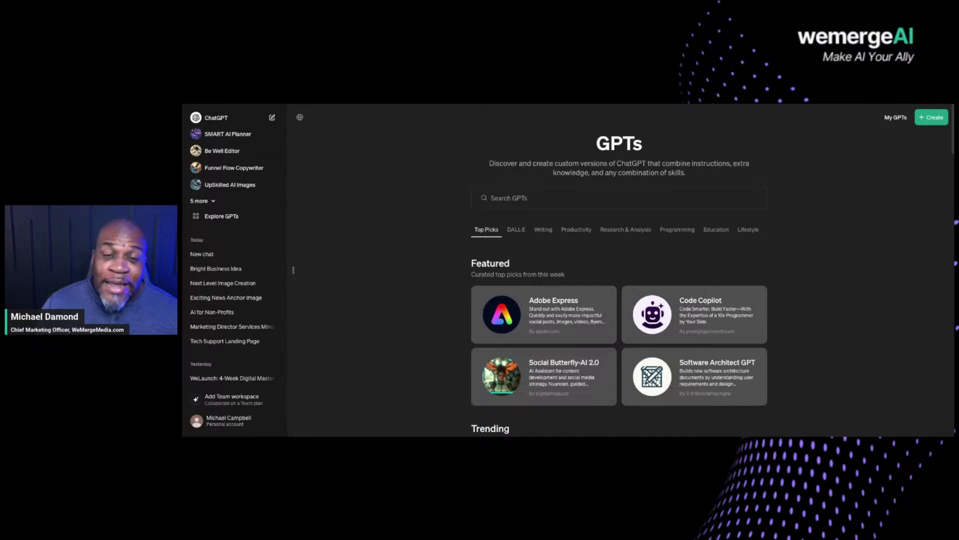
{"action": "scroll", "coordinate": [520, 235], "scroll_direction": "down", "scroll_amount": 7}
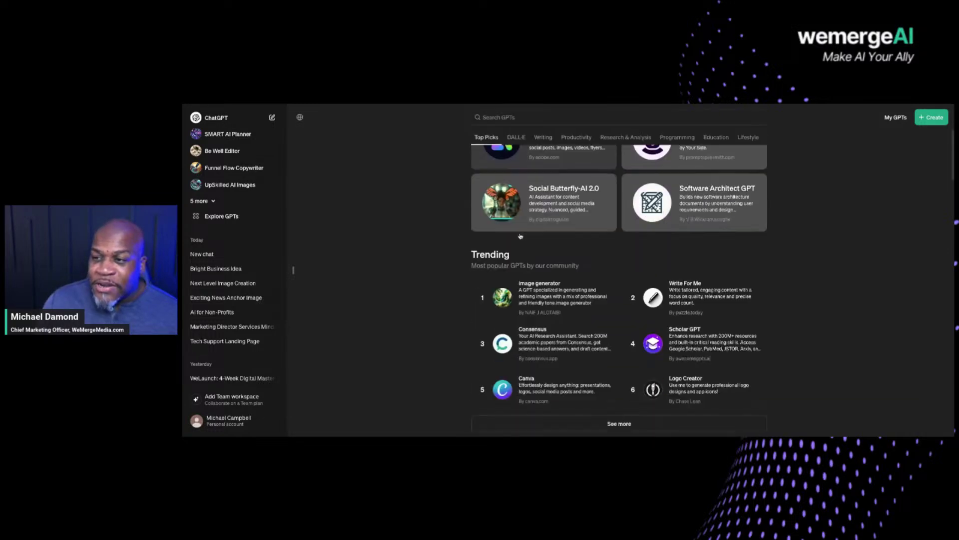
{"action": "scroll", "coordinate": [520, 236], "scroll_direction": "down", "scroll_amount": 8}
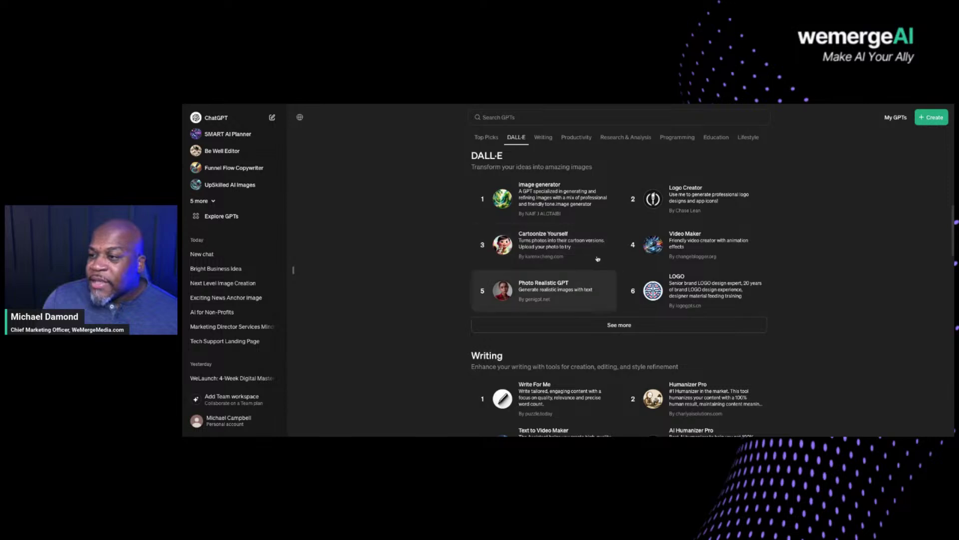
{"action": "scroll", "coordinate": [520, 223], "scroll_direction": "up", "scroll_amount": 8}
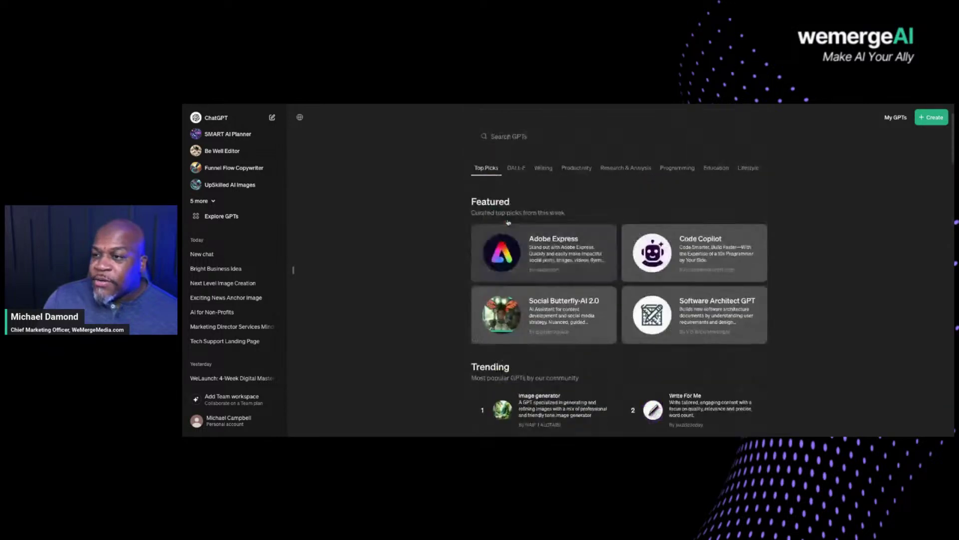
{"action": "scroll", "coordinate": [508, 222], "scroll_direction": "down", "scroll_amount": 6}
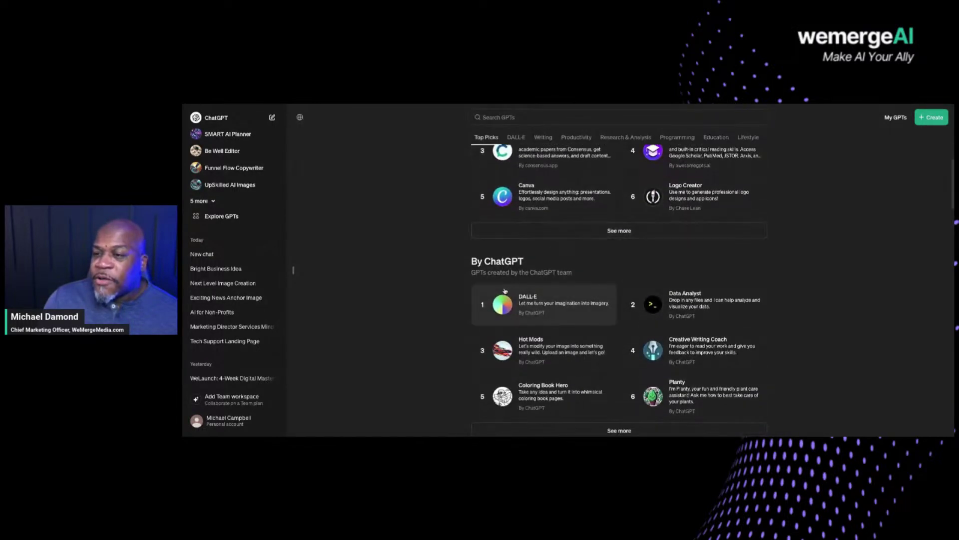
{"action": "left_click", "coordinate": [503, 304]}
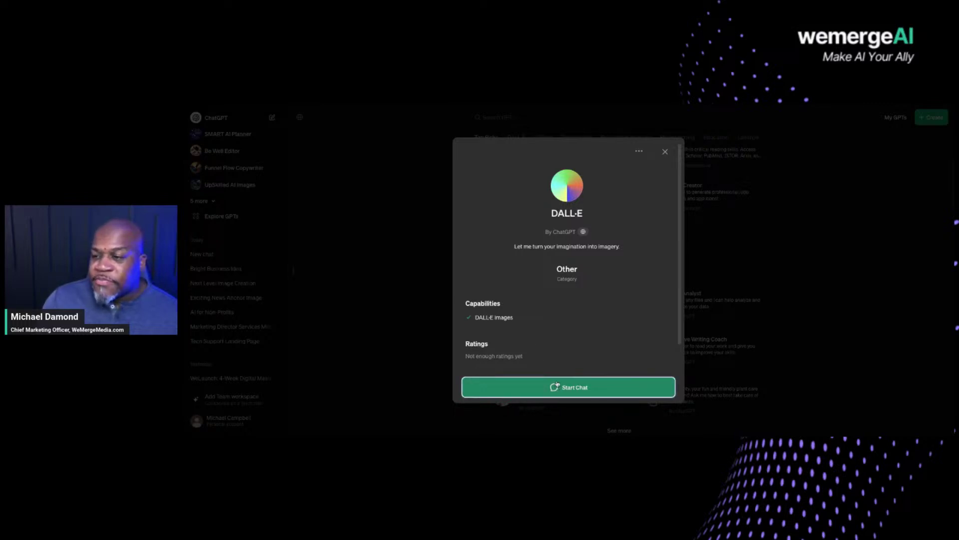
{"action": "left_click", "coordinate": [556, 384]}
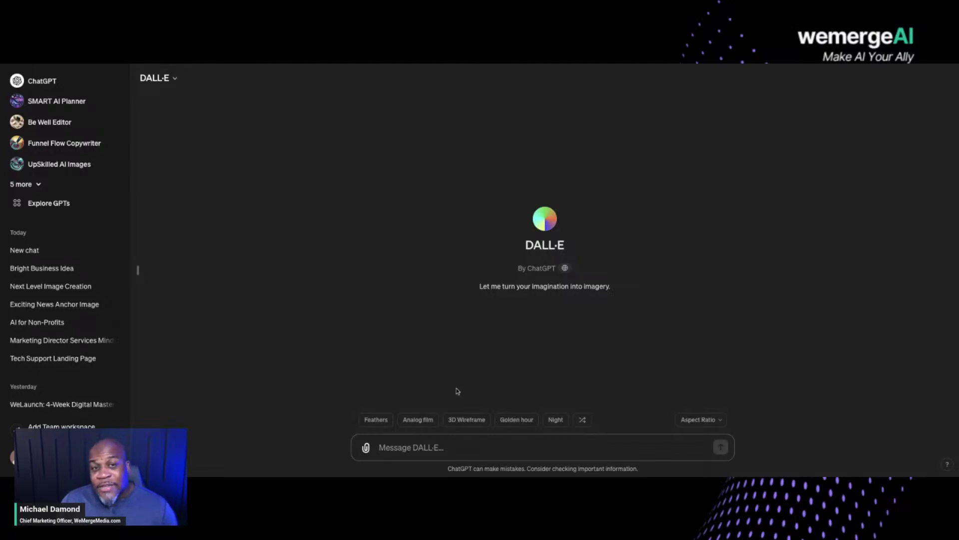
Step: Preview the suggested image styles and begin the prompt with the 3D Wireframe style followed by a dash
{"action": "mouse_move", "coordinate": [381, 421]}
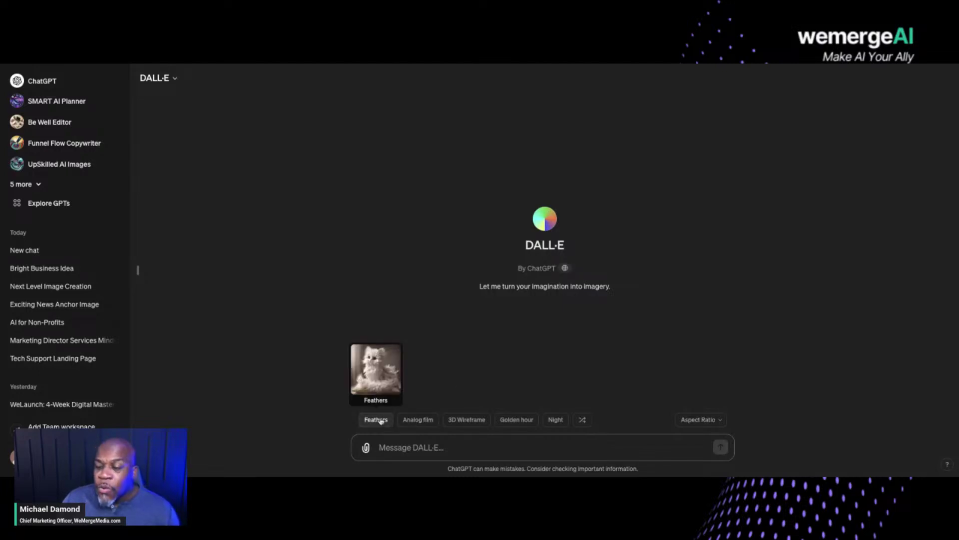
{"action": "mouse_move", "coordinate": [412, 422]}
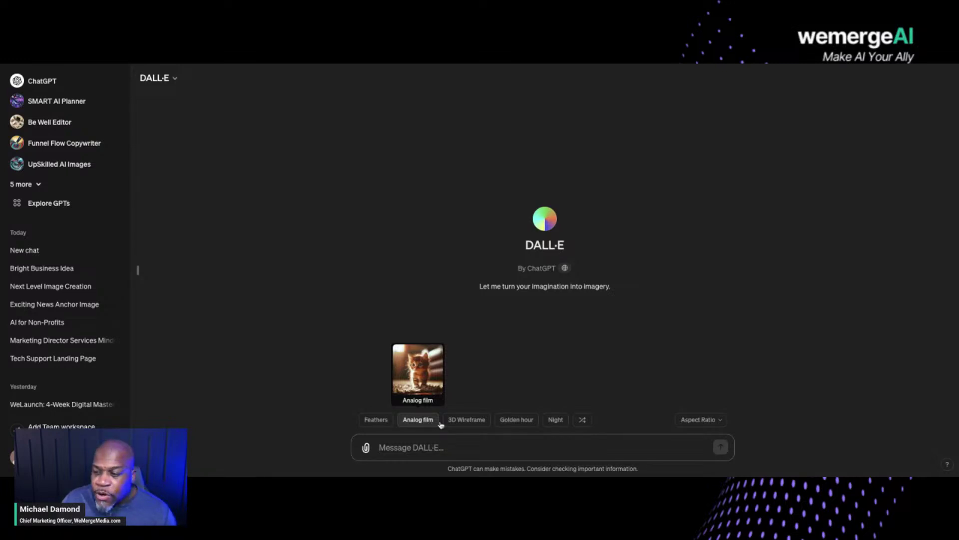
{"action": "mouse_move", "coordinate": [458, 422]}
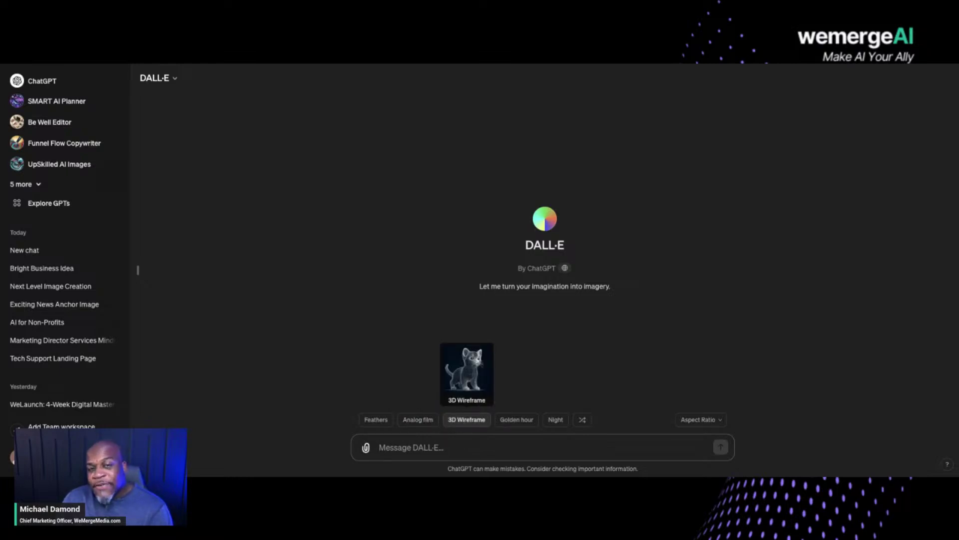
{"action": "mouse_move", "coordinate": [558, 424]}
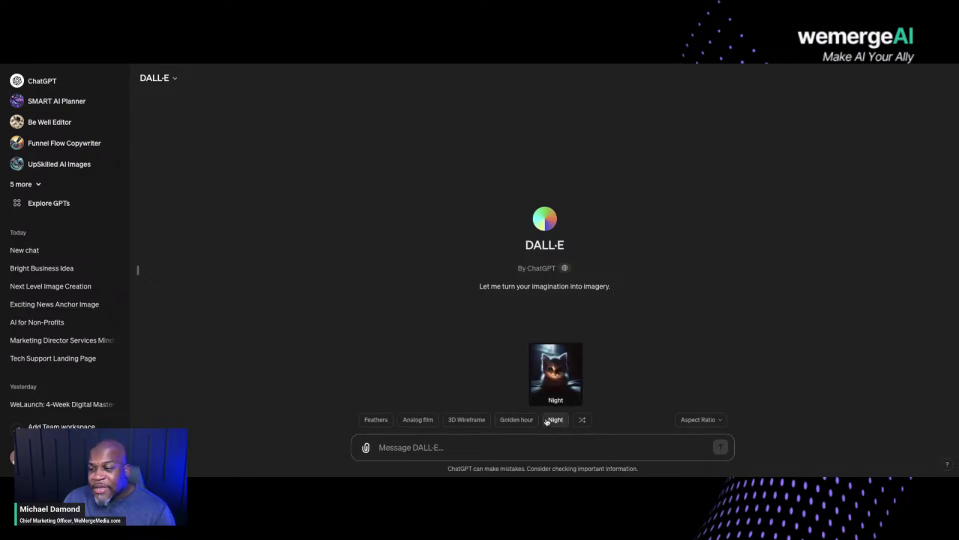
{"action": "left_click", "coordinate": [471, 419]}
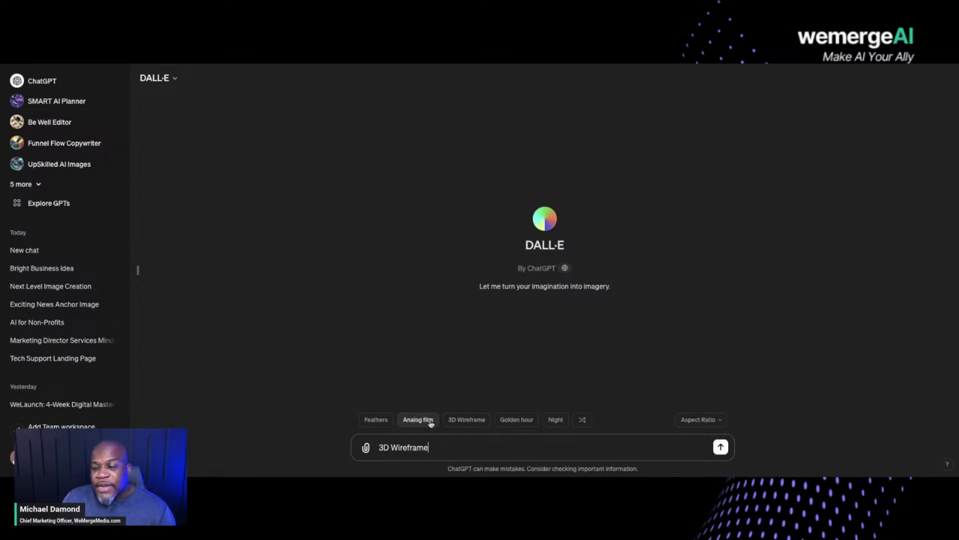
{"action": "triple_click", "coordinate": [415, 446]}
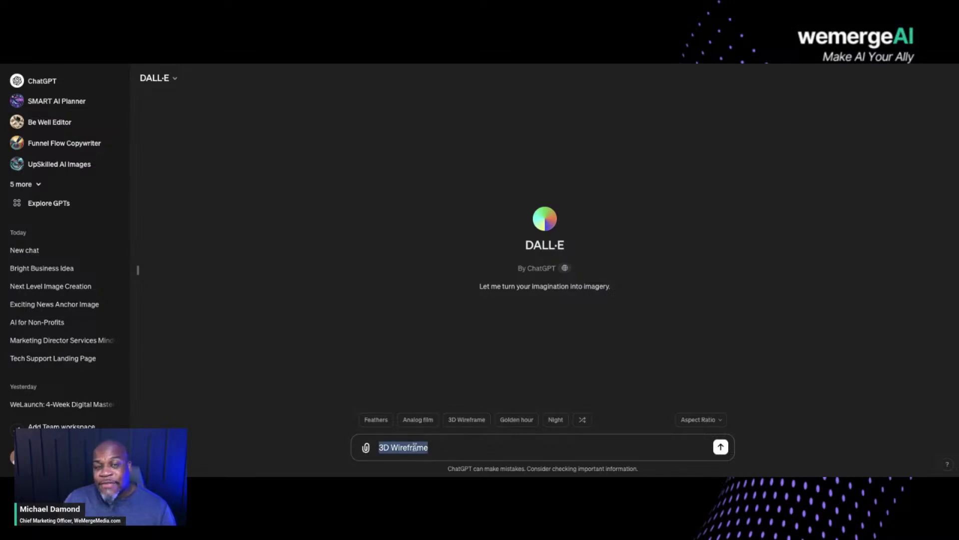
{"action": "left_click", "coordinate": [454, 449]}
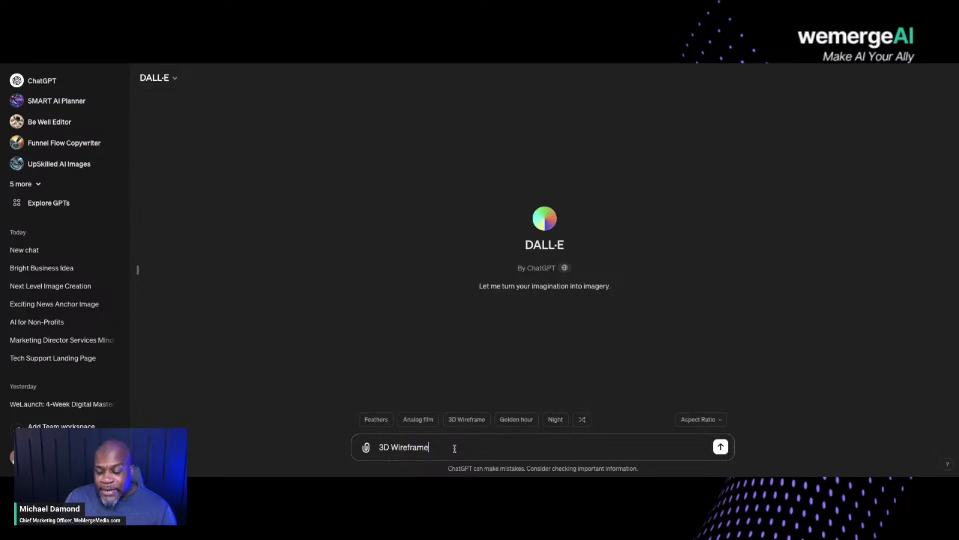
{"action": "type", "text": "-"}
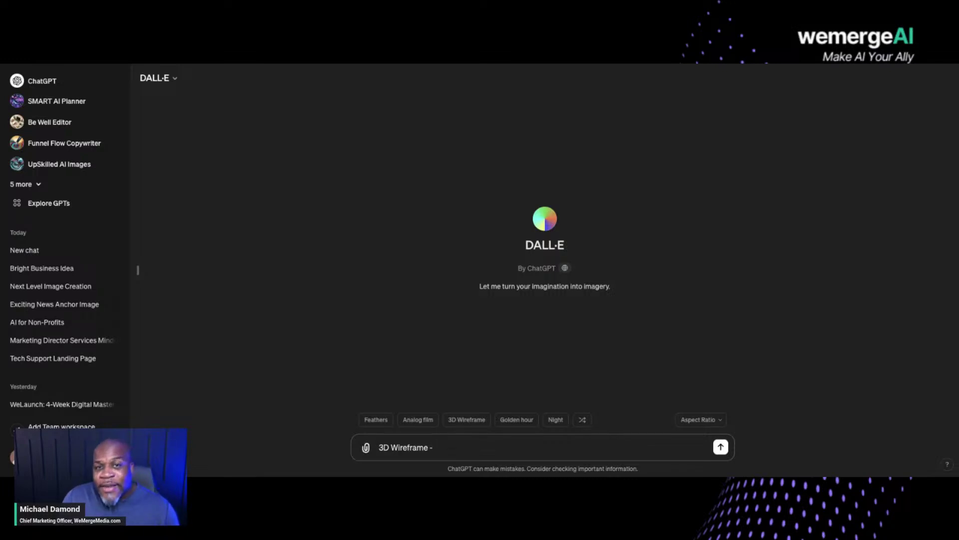
Step: Add the widescreen aspect ratio to the prompt and remove the dash after "3D Wireframe"
{"action": "left_click", "coordinate": [705, 422]}
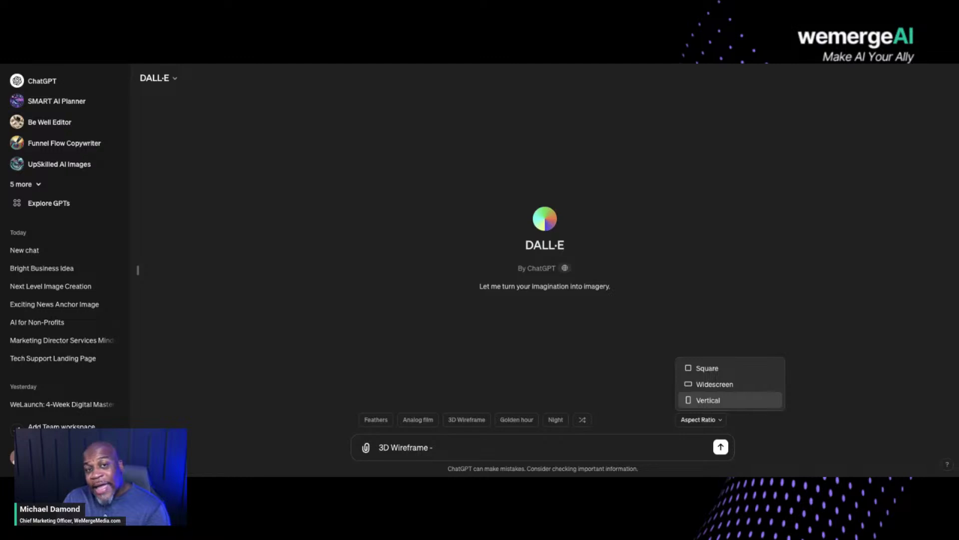
{"action": "left_click", "coordinate": [731, 383]}
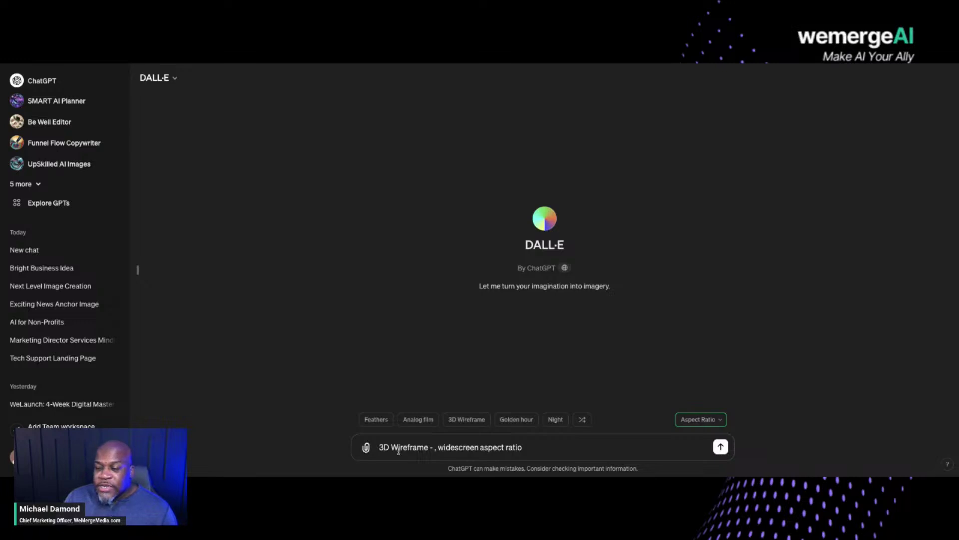
{"action": "left_click", "coordinate": [436, 447]}
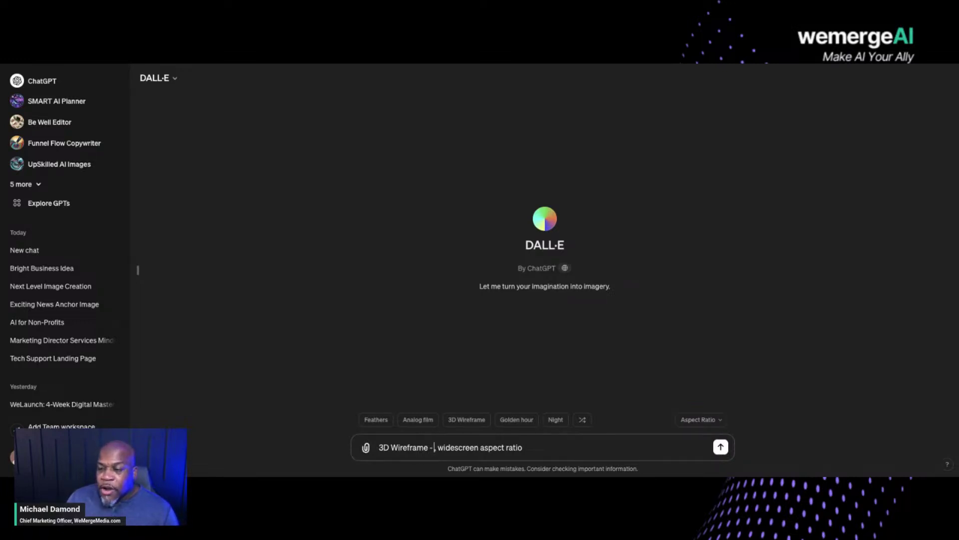
{"action": "key", "text": "BackSpace"}
{"action": "key", "text": "BackSpace"}
{"action": "key", "text": "Left"}
{"action": "key", "text": "Left"}
{"action": "key", "text": "BackSpace"}
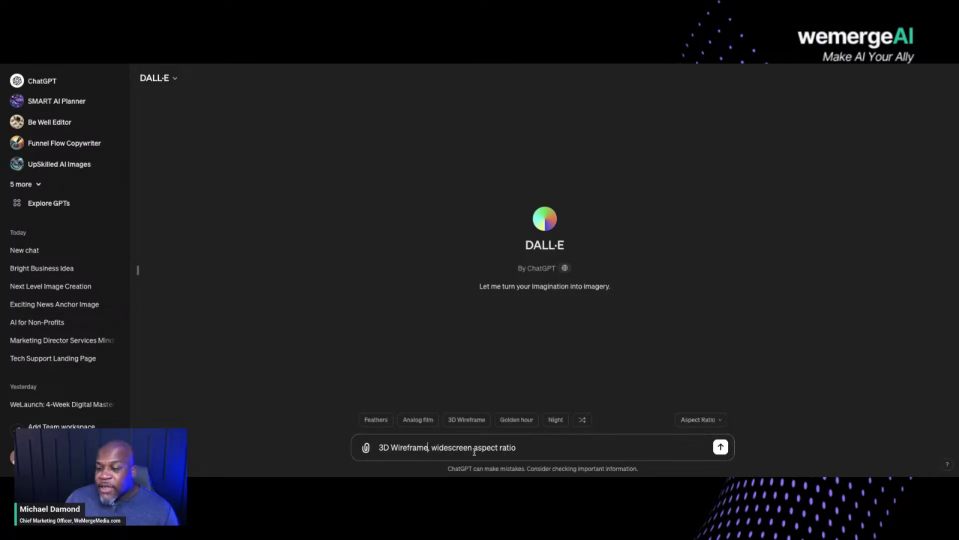
Step: Append ", create an image of pumpking sitting on a brick wall" to the end of the prompt
{"action": "left_click", "coordinate": [526, 446]}
{"action": "type", "text": ","}
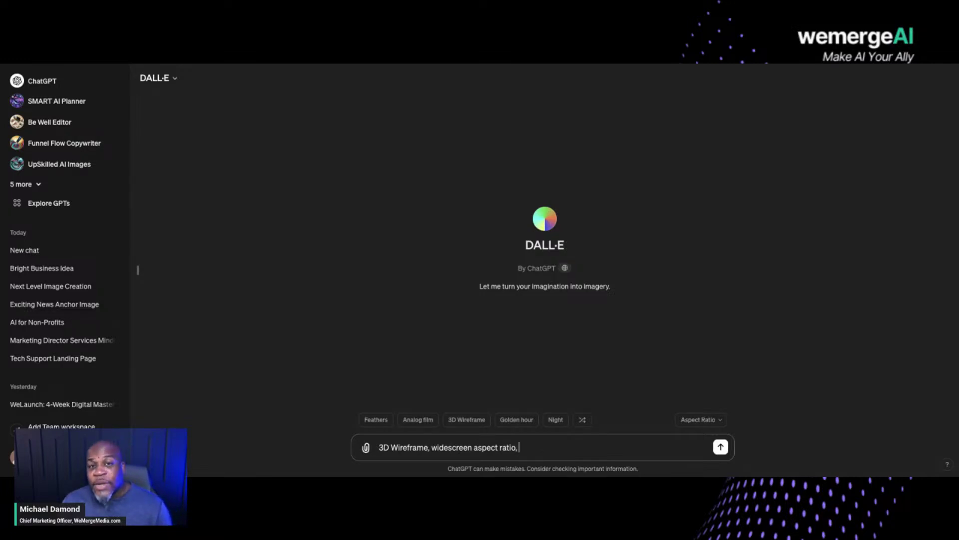
{"action": "type", "text": " cre"}
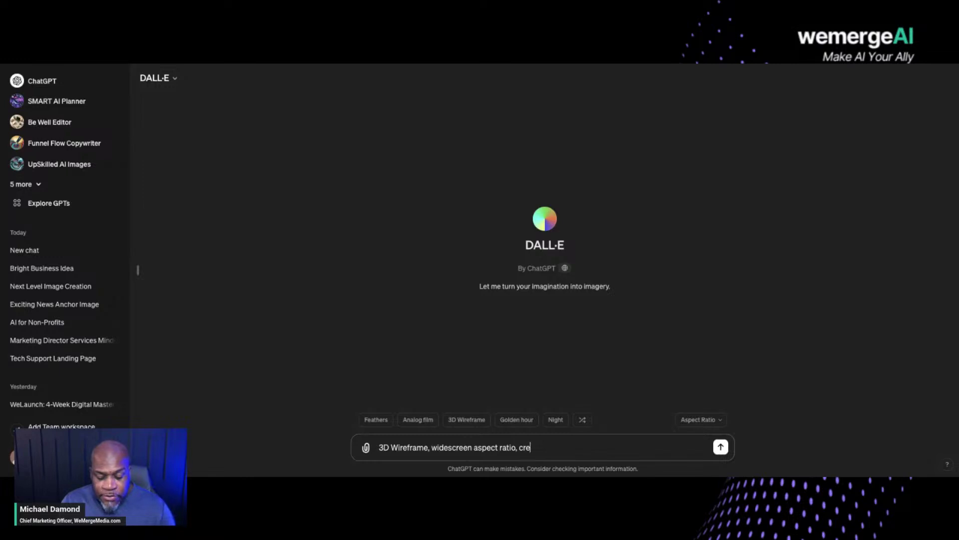
{"action": "type", "text": "ate an"}
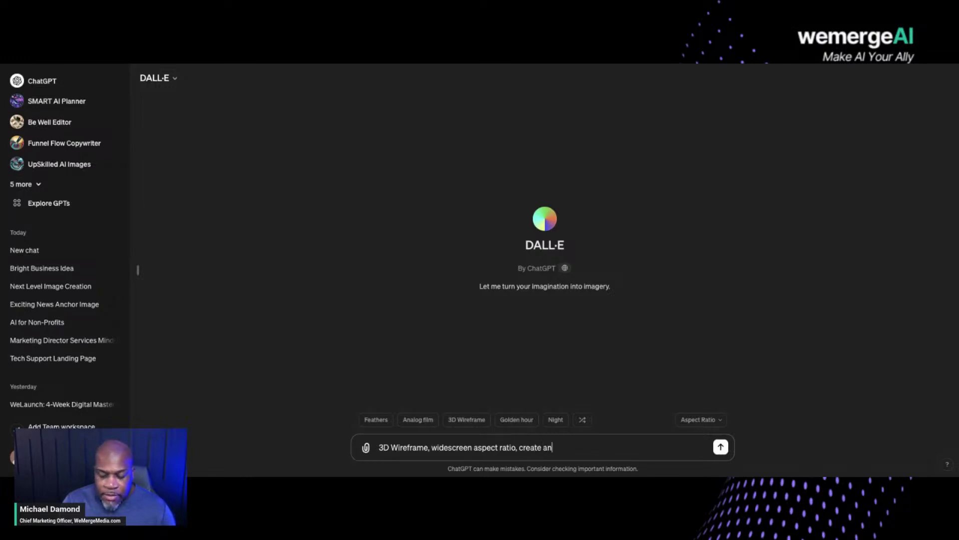
{"action": "type", "text": " image of"}
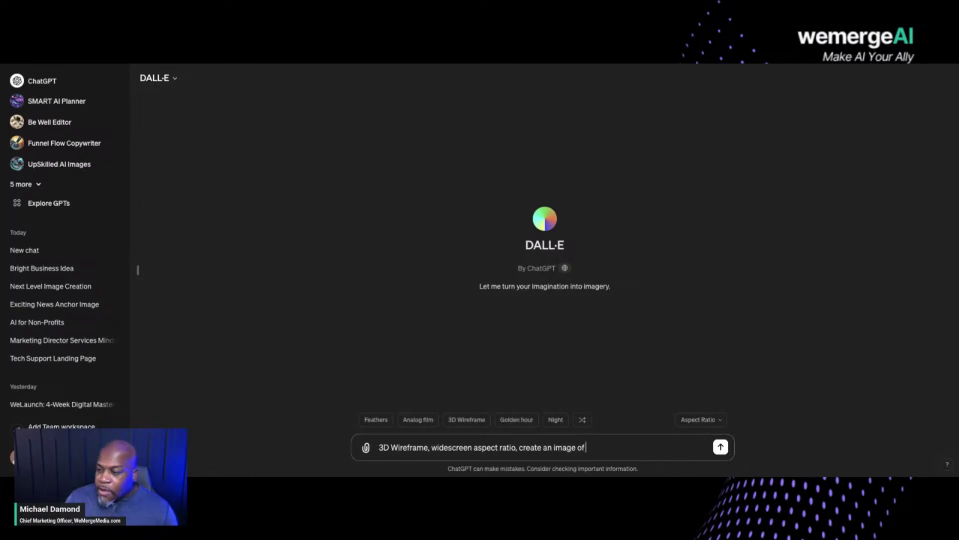
{"action": "type", "text": " p"}
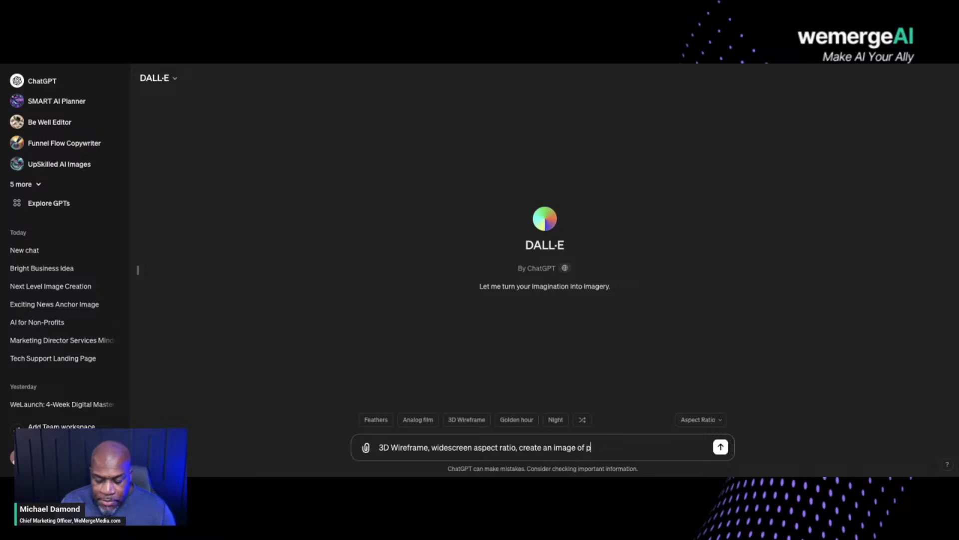
{"action": "type", "text": "umpking"}
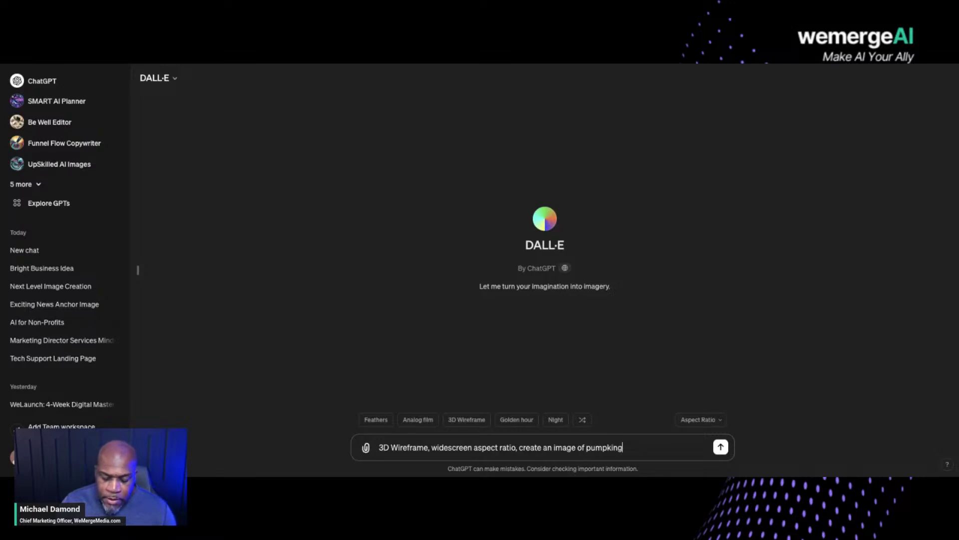
{"action": "type", "text": " sitting on "}
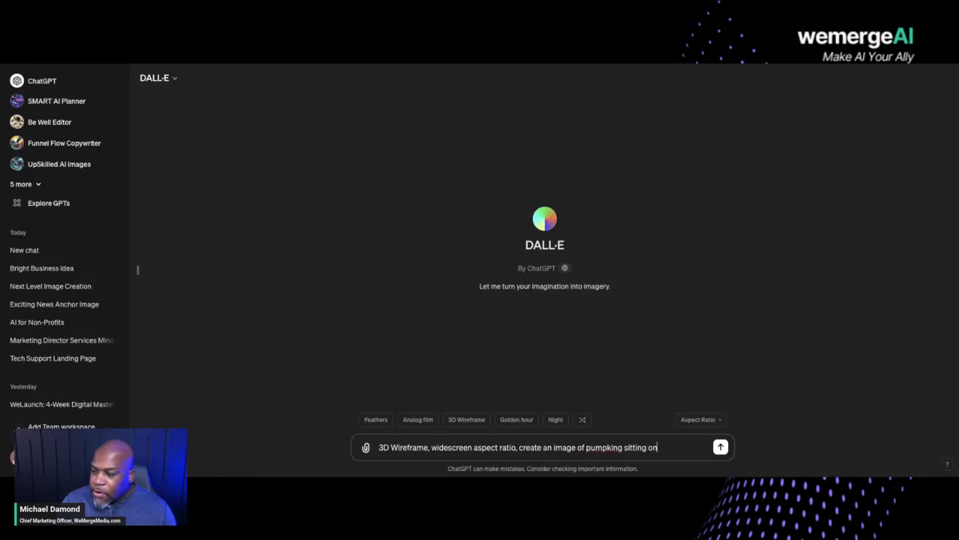
{"action": "type", "text": "a brick"}
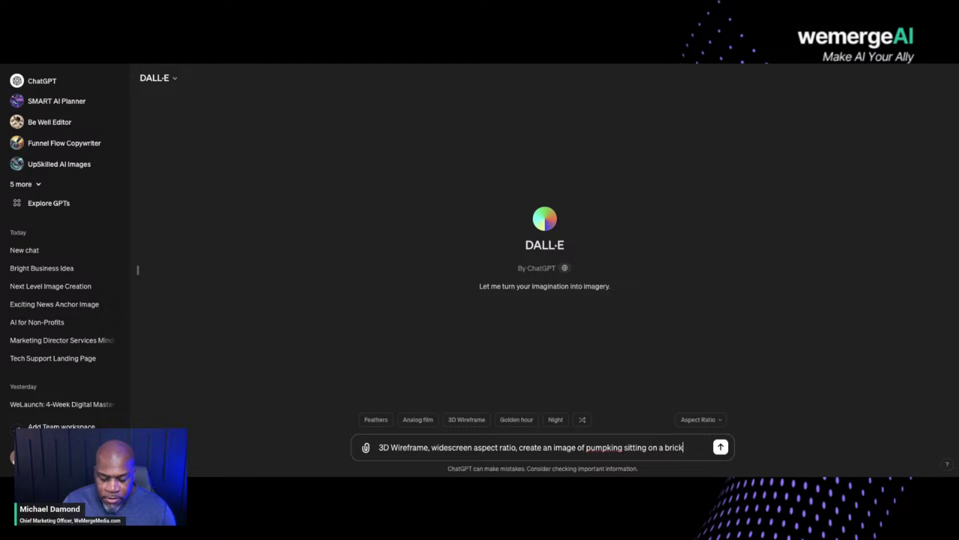
{"action": "type", "text": " wall"}
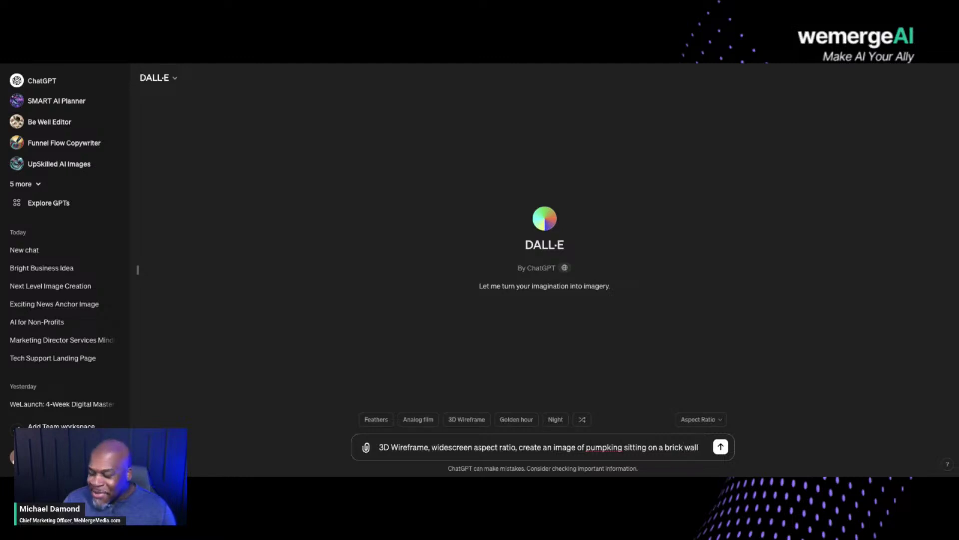
Step: Continue the image description with "next to a woman who is sipping tea"
{"action": "type", "text": "next t"}
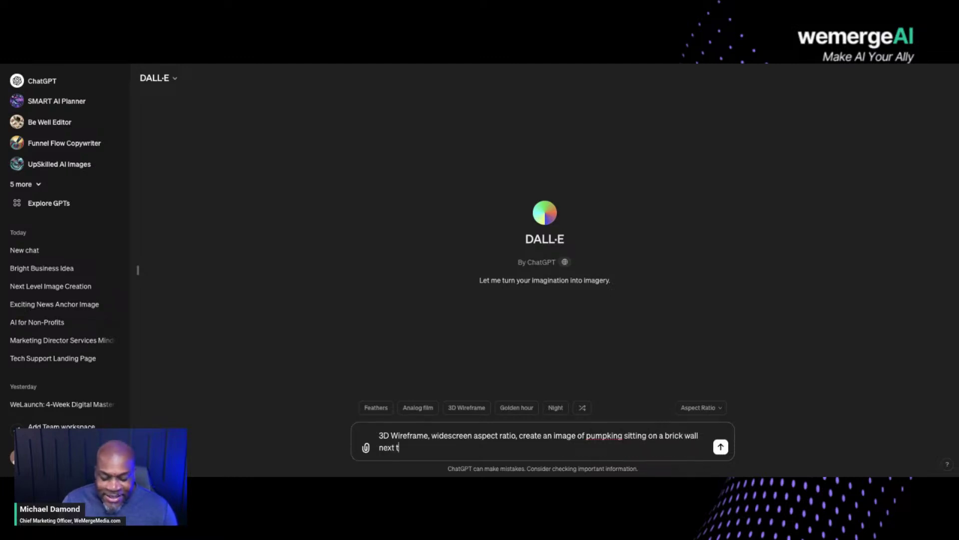
{"action": "type", "text": "o a woman"}
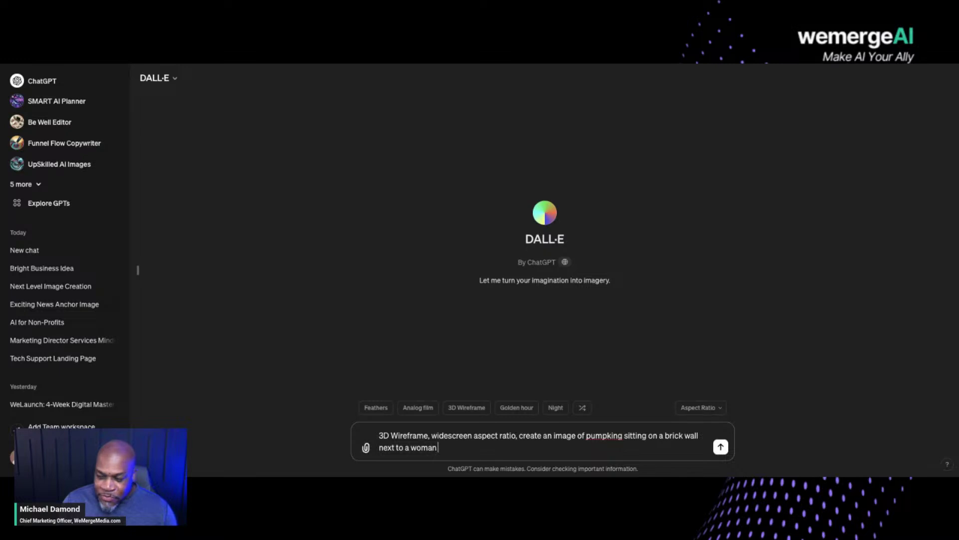
{"action": "type", "text": " who is si"}
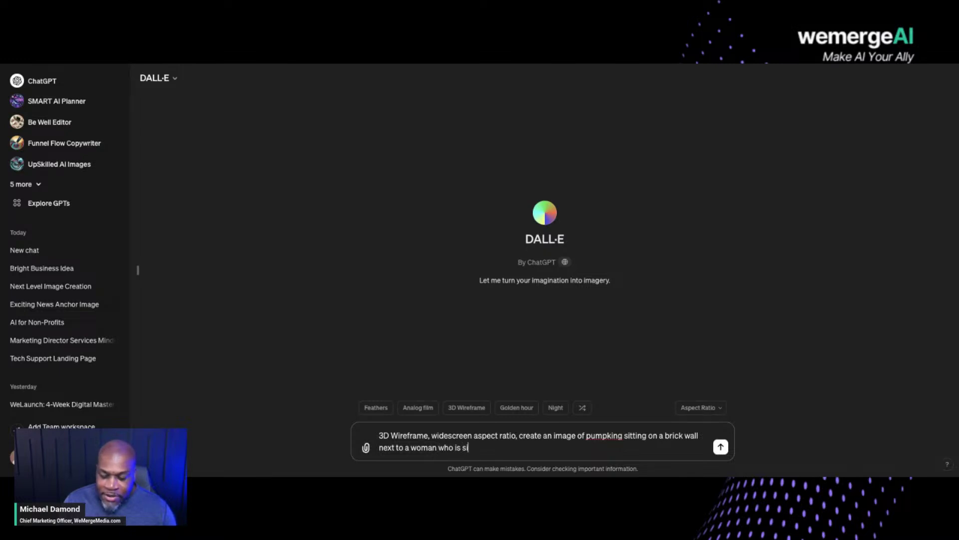
{"action": "type", "text": "pin"}
{"action": "key", "text": "BackSpace"}
{"action": "key", "text": "BackSpace"}
{"action": "key", "text": "BackSpace"}
{"action": "type", "text": "ppi"}
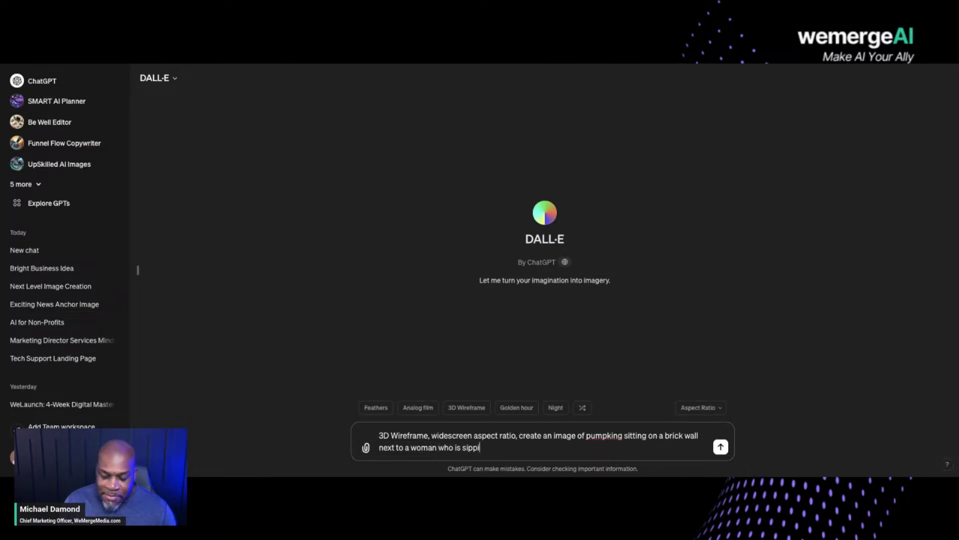
{"action": "type", "text": "ng tea"}
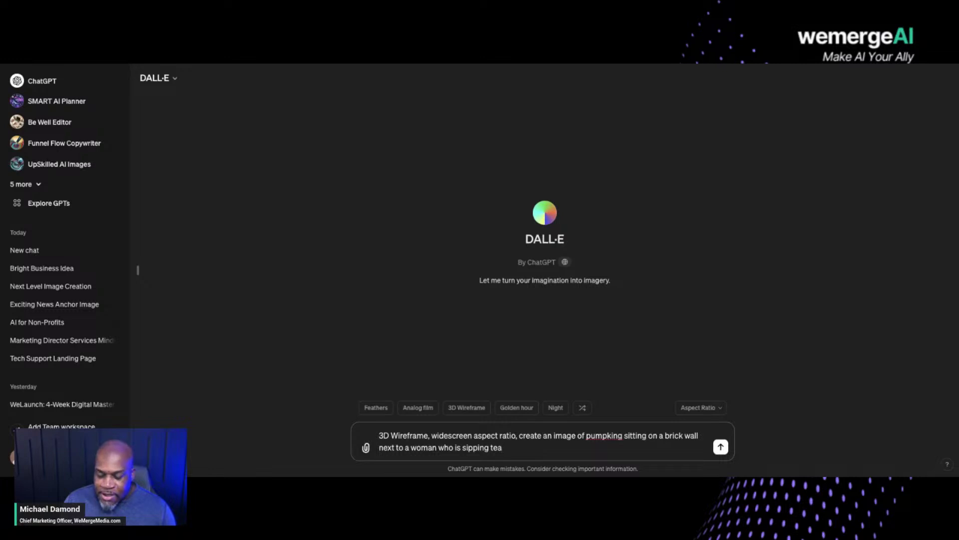
Step: Append ", make the woman african american give her a briaded hairstyle." to the end of the image prompt
{"action": "type", "text": ","}
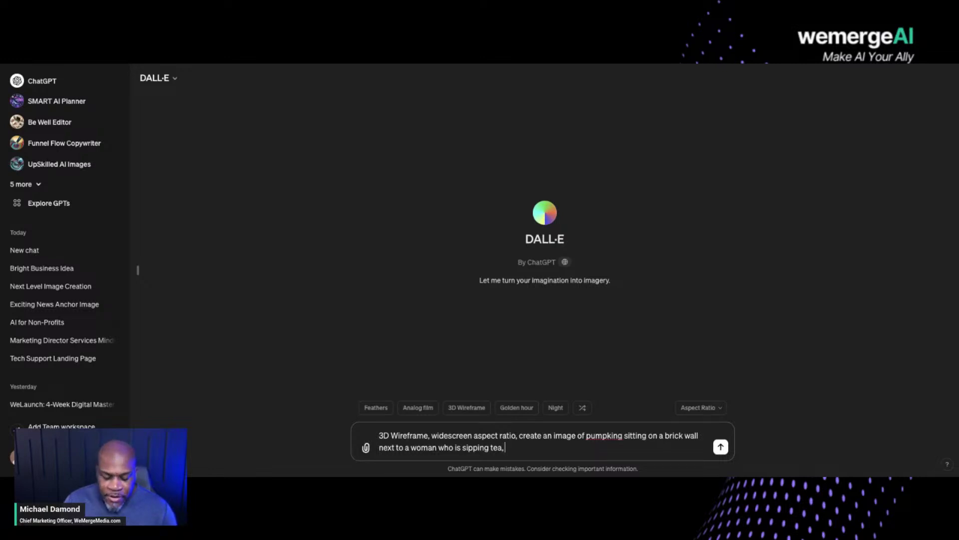
{"action": "type", "text": " make the wom"}
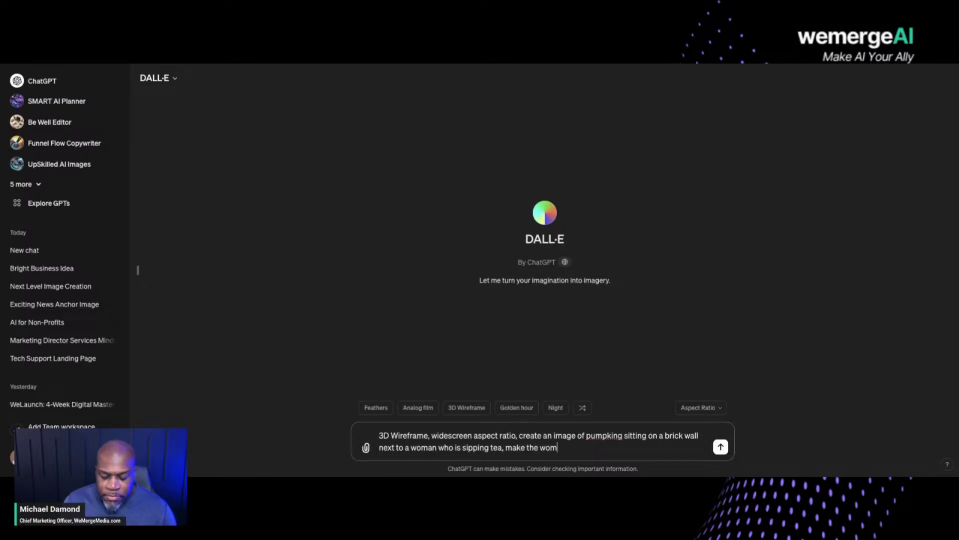
{"action": "type", "text": "an african amer"}
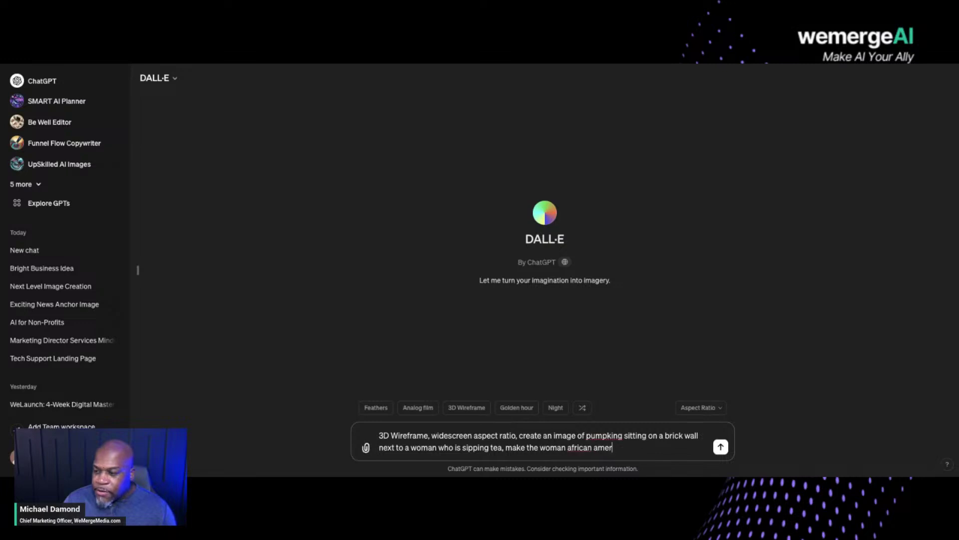
{"action": "type", "text": "ican"}
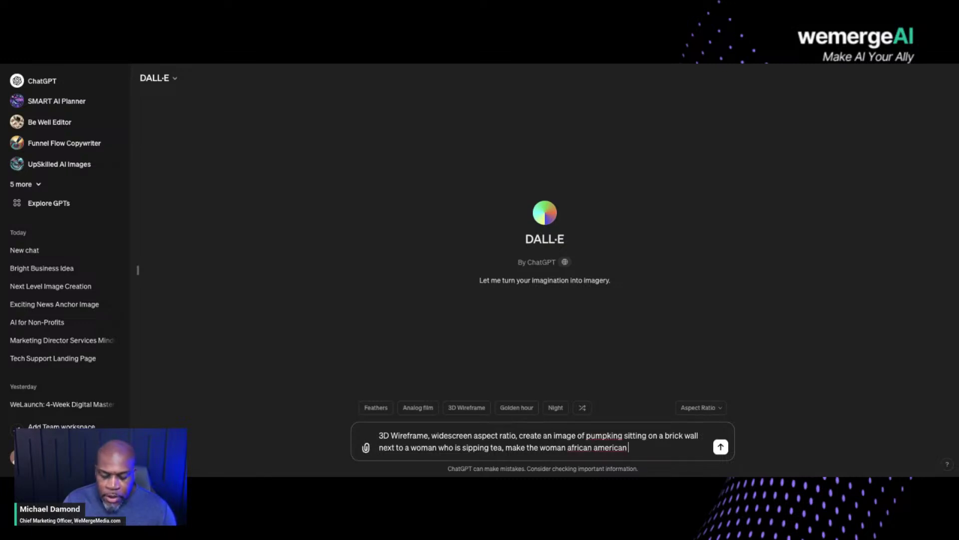
{"action": "type", "text": " give her"}
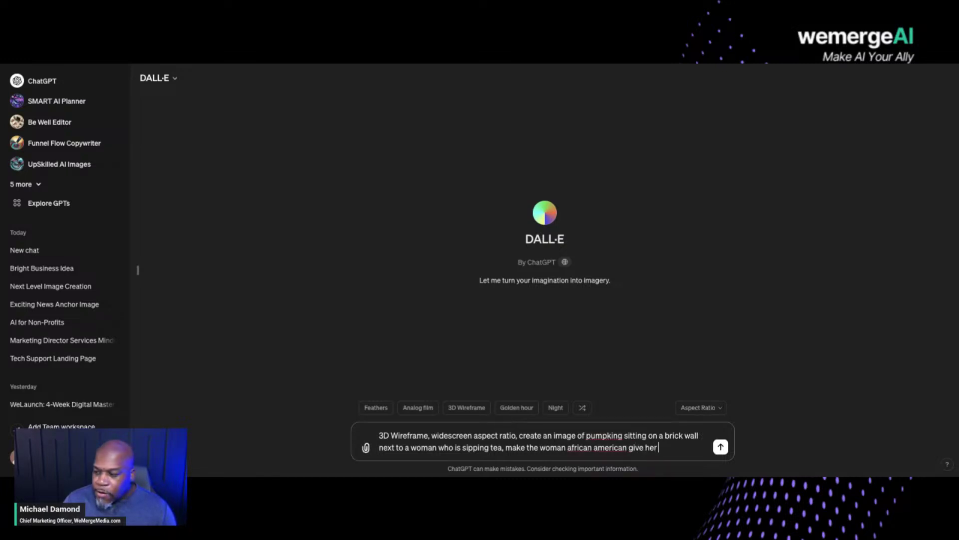
{"action": "type", "text": " a briaded"}
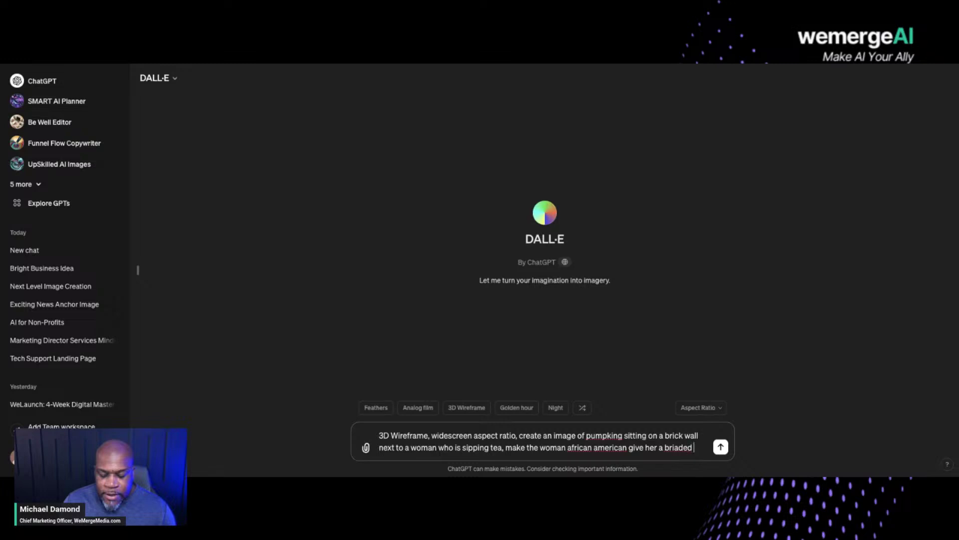
{"action": "type", "text": " hairstyle."}
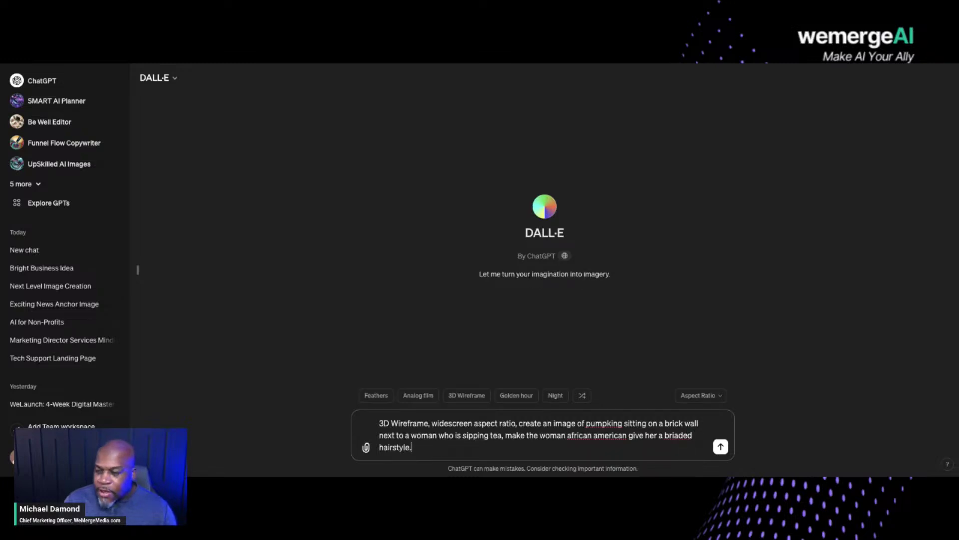
Step: Correct the misspelled "pumpking" to "pumpkin" in the prompt and submit it to generate the images
{"action": "left_click", "coordinate": [611, 423]}
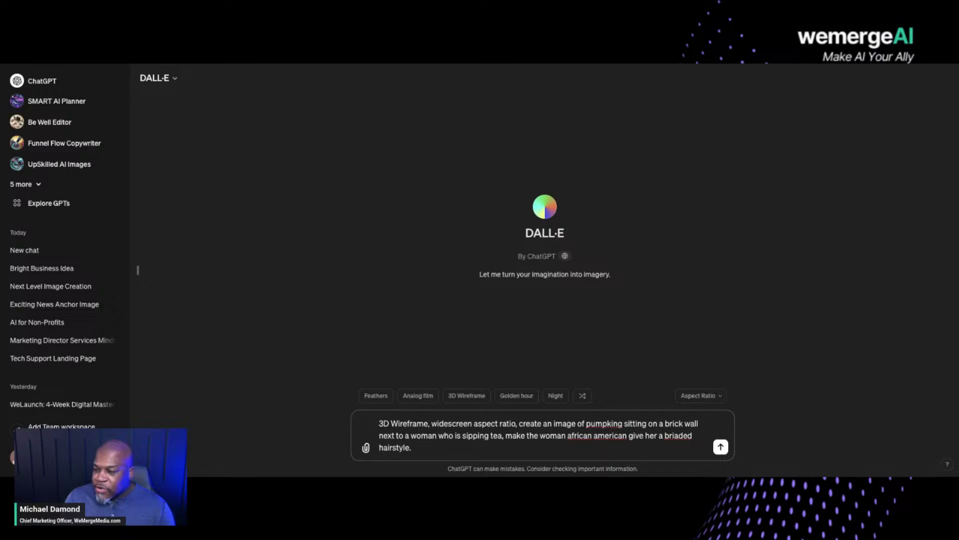
{"action": "key", "text": "BackSpace"}
{"action": "type", "text": "k"}
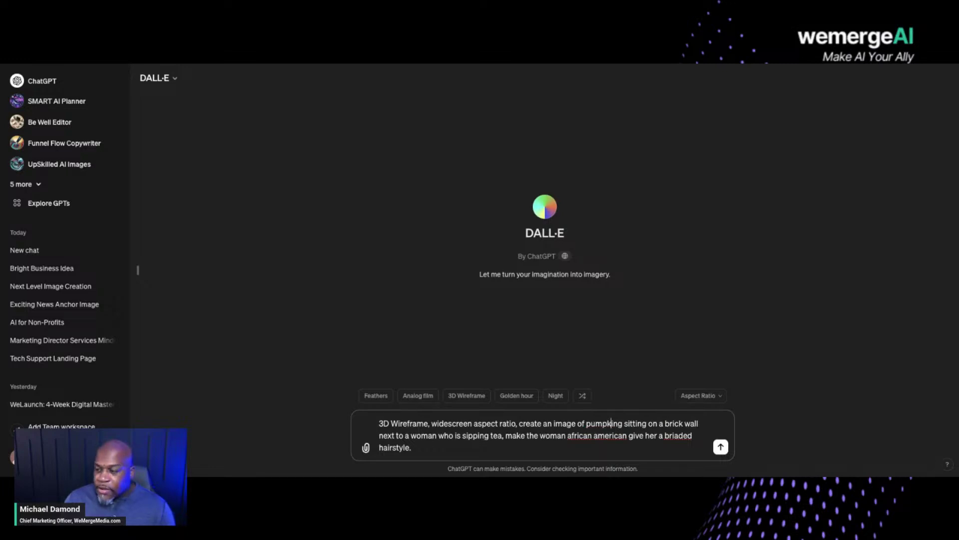
{"action": "key", "text": "Right"}
{"action": "key", "text": "Right"}
{"action": "key", "text": "Right"}
{"action": "key", "text": "BackSpace"}
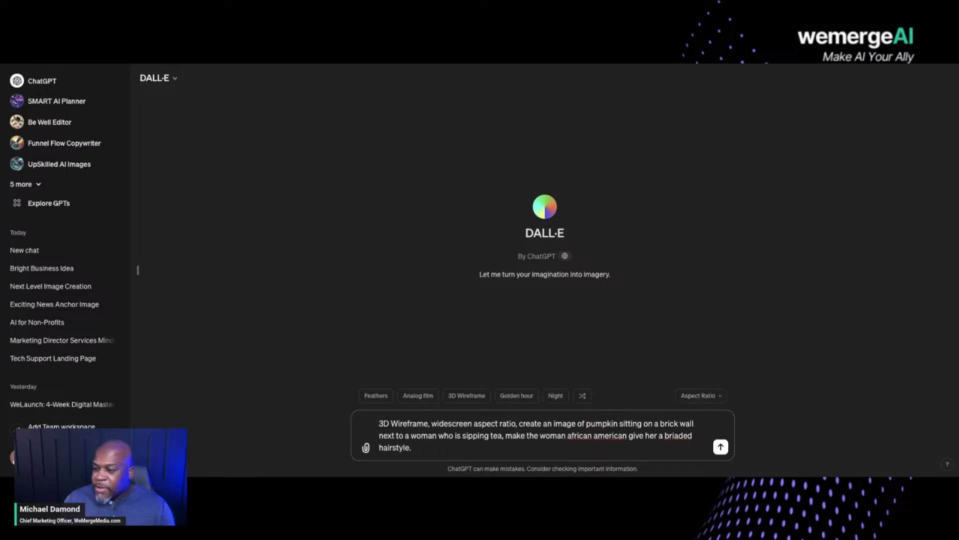
{"action": "left_click", "coordinate": [721, 447]}
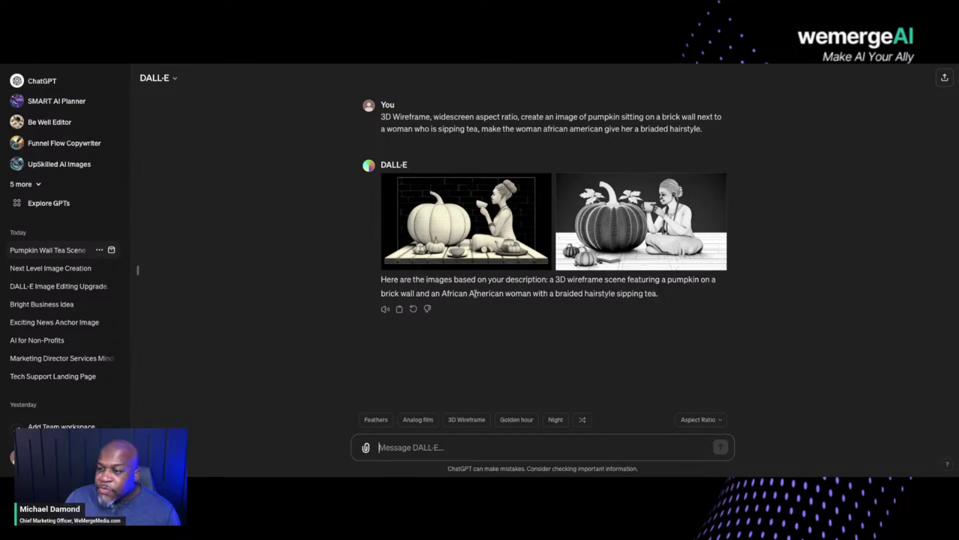
{"action": "triple_click", "coordinate": [435, 280]}
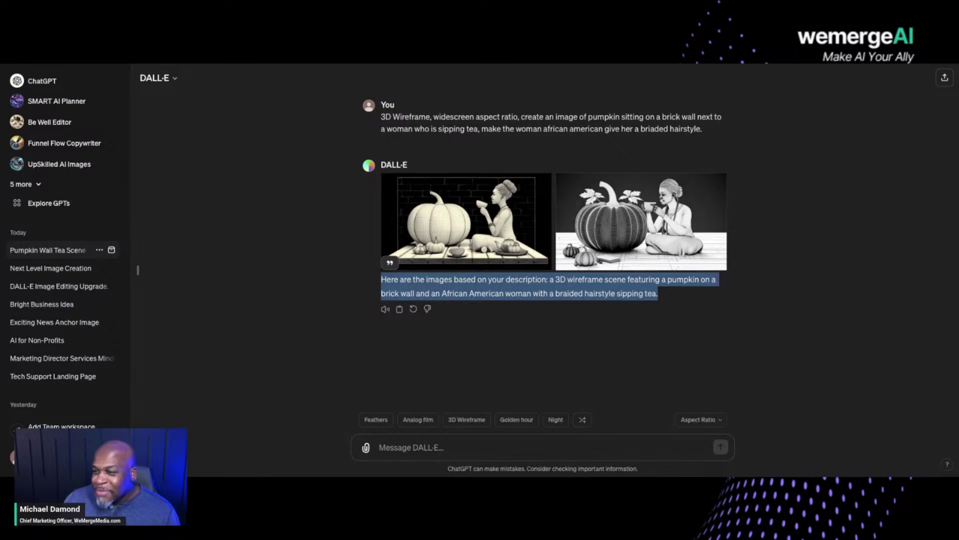
{"action": "left_click", "coordinate": [509, 312]}
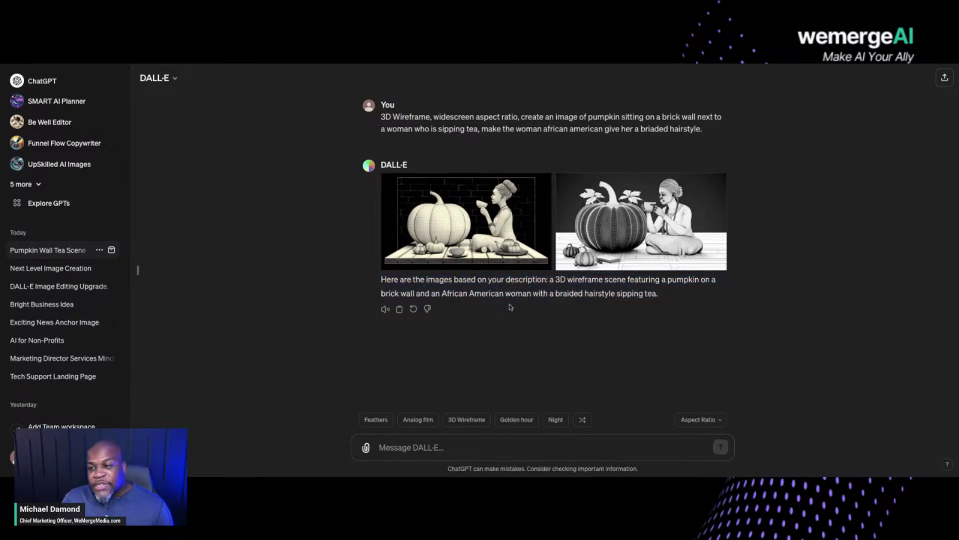
{"action": "left_click", "coordinate": [400, 311]}
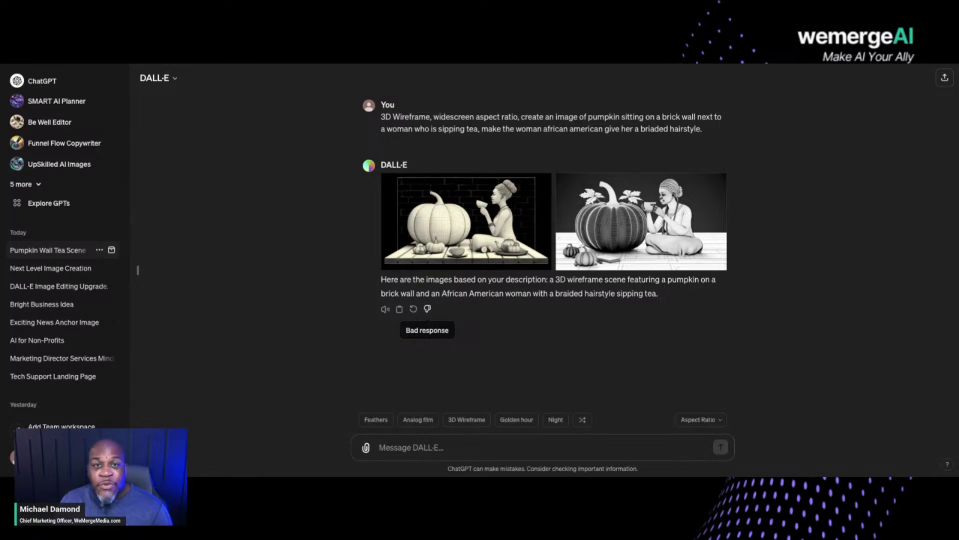
Step: Enlarge the second generated image and, with a smaller selection brush, mark the woman's clothing from her shoulders down to her feet
{"action": "left_click", "coordinate": [472, 214]}
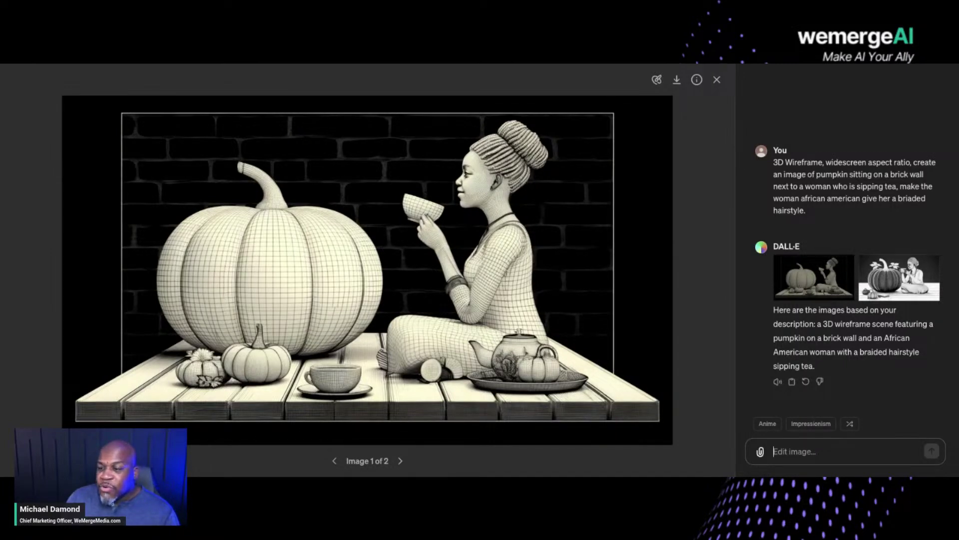
{"action": "left_click", "coordinate": [400, 461]}
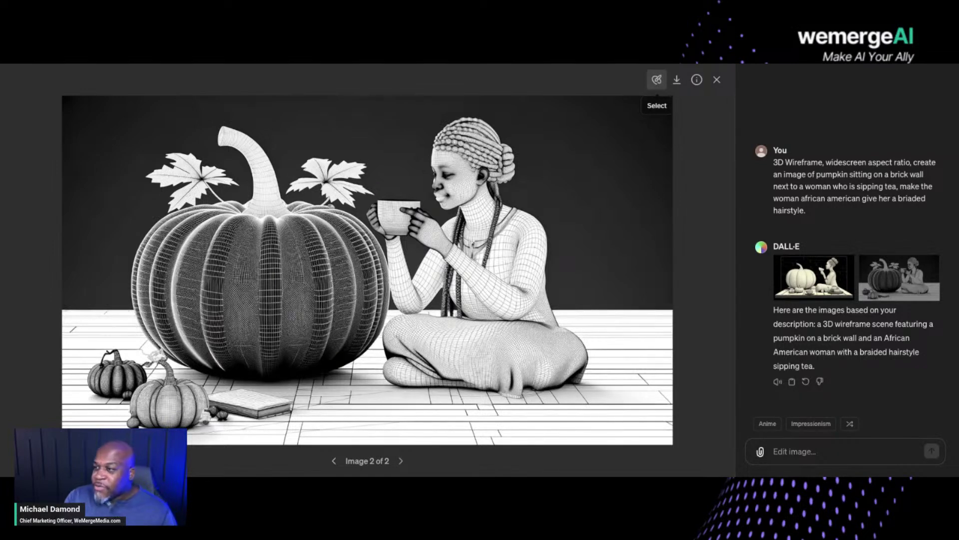
{"action": "left_click", "coordinate": [656, 79]}
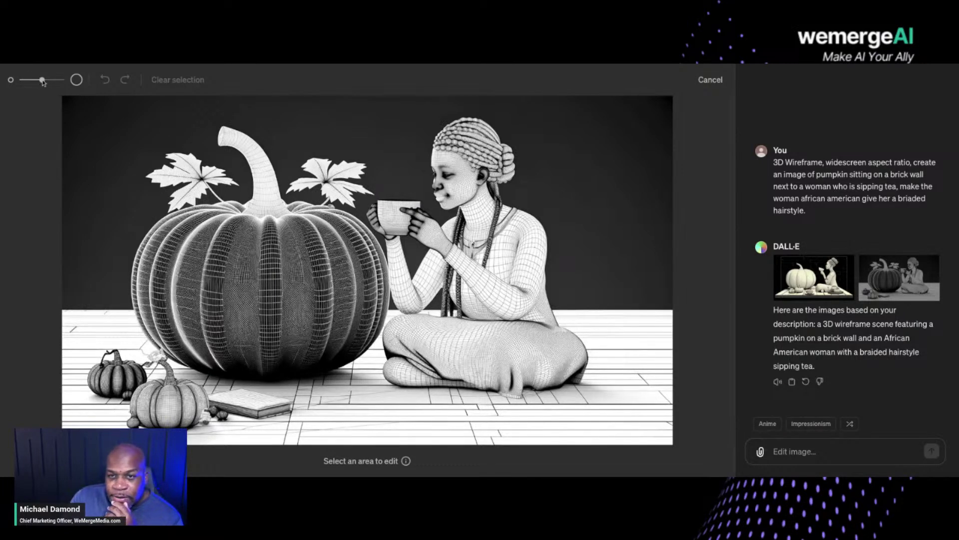
{"action": "left_click_drag", "start_coordinate": [41, 80], "coordinate": [33, 81]}
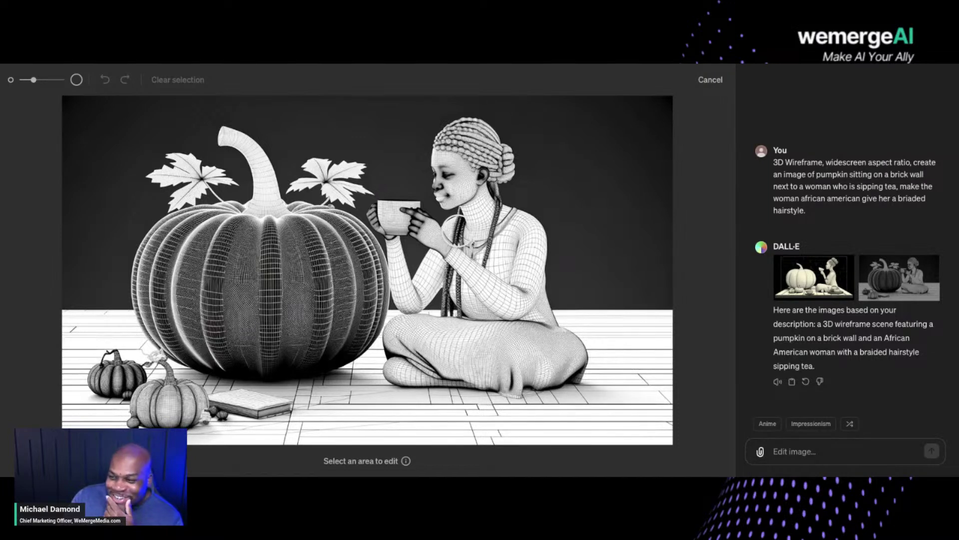
{"action": "left_click", "coordinate": [458, 231]}
{"action": "mouse_move", "coordinate": [457, 231]}
{"action": "left_mouse_down"}
{"action": "mouse_move", "coordinate": [518, 222]}
{"action": "mouse_move", "coordinate": [533, 241]}
{"action": "mouse_move", "coordinate": [547, 320]}
{"action": "mouse_move", "coordinate": [569, 352]}
{"action": "mouse_move", "coordinate": [552, 362]}
{"action": "mouse_move", "coordinate": [415, 323]}
{"action": "mouse_move", "coordinate": [502, 324]}
{"action": "mouse_move", "coordinate": [529, 280]}
{"action": "mouse_move", "coordinate": [473, 240]}
{"action": "mouse_move", "coordinate": [449, 249]}
{"action": "mouse_move", "coordinate": [512, 297]}
{"action": "mouse_move", "coordinate": [440, 263]}
{"action": "mouse_move", "coordinate": [413, 297]}
{"action": "mouse_move", "coordinate": [395, 259]}
{"action": "mouse_move", "coordinate": [423, 320]}
{"action": "left_mouse_up"}
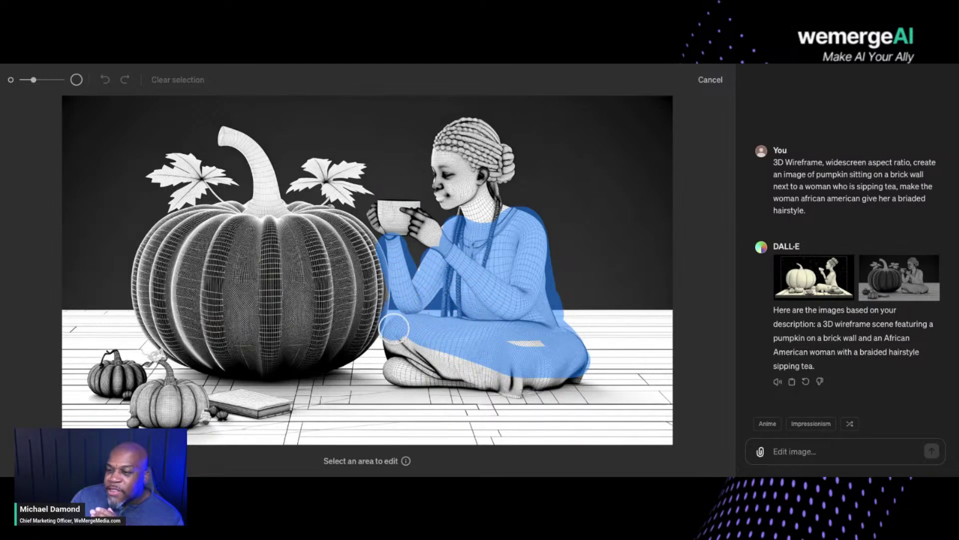
{"action": "mouse_move", "coordinate": [393, 329]}
{"action": "left_mouse_down"}
{"action": "mouse_move", "coordinate": [523, 337]}
{"action": "mouse_move", "coordinate": [520, 372]}
{"action": "mouse_move", "coordinate": [395, 370]}
{"action": "mouse_move", "coordinate": [544, 384]}
{"action": "mouse_move", "coordinate": [521, 384]}
{"action": "mouse_move", "coordinate": [571, 375]}
{"action": "left_mouse_up"}
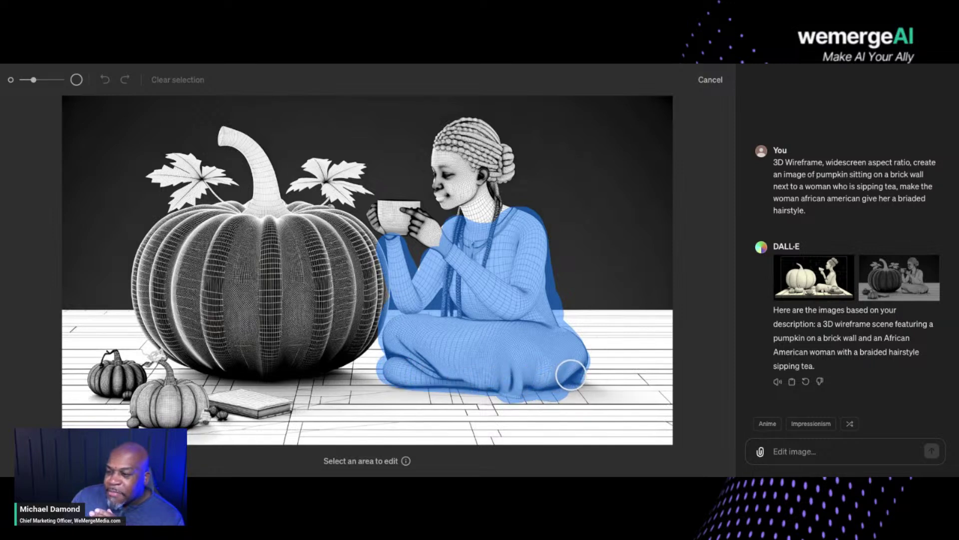
{"action": "left_click", "coordinate": [510, 222]}
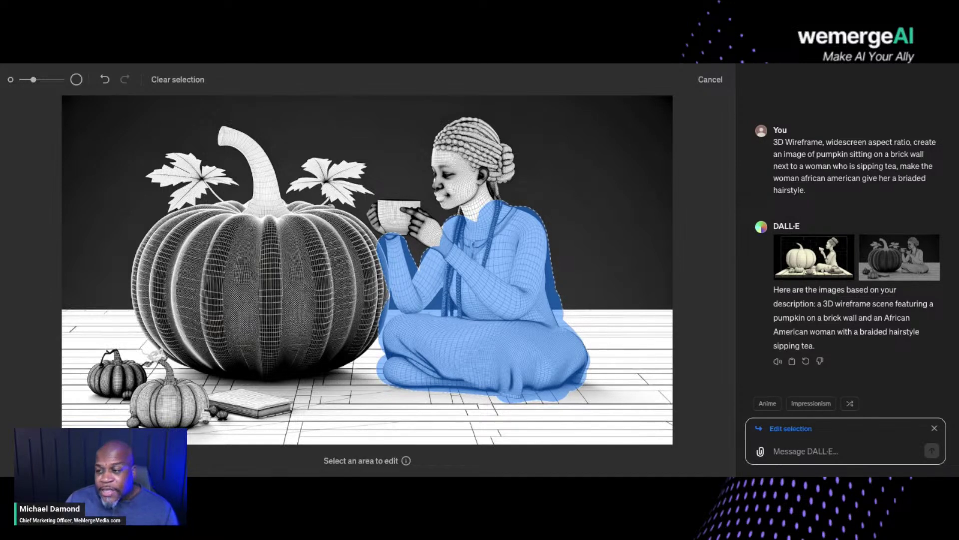
Step: Write the edit instruction "Change the woman's attire to a purple business suit" for the selected area
{"action": "left_click", "coordinate": [802, 451]}
{"action": "type", "text": "Cha"}
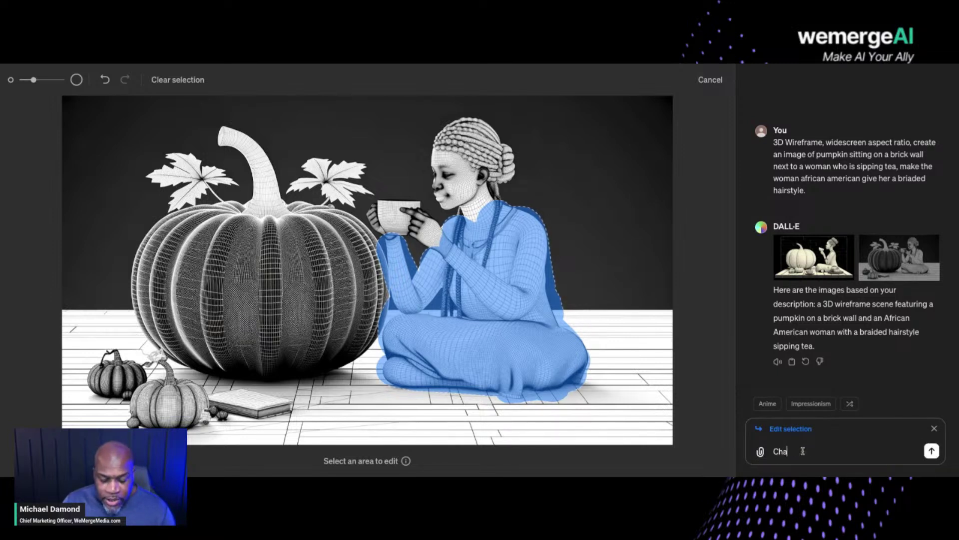
{"action": "type", "text": "nge the woman"}
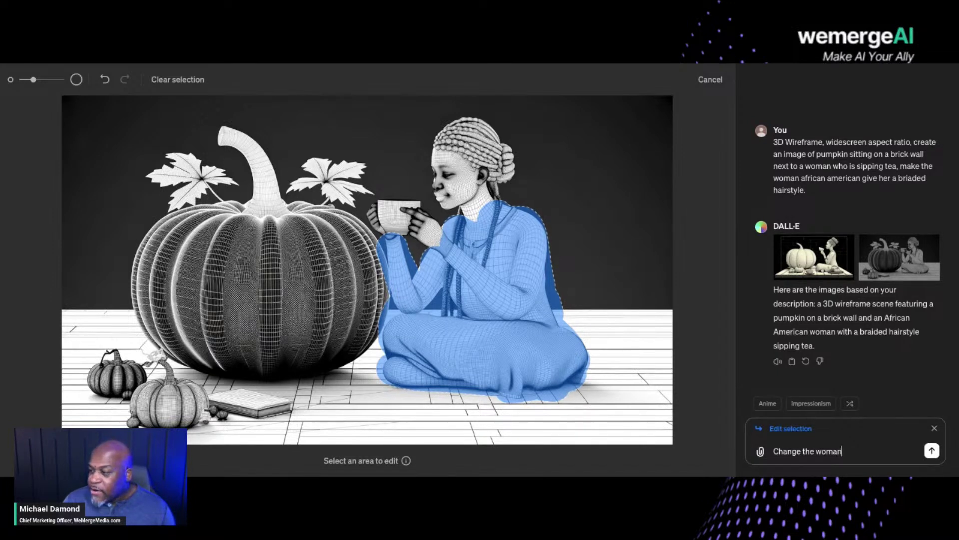
{"action": "type", "text": "'s attire"}
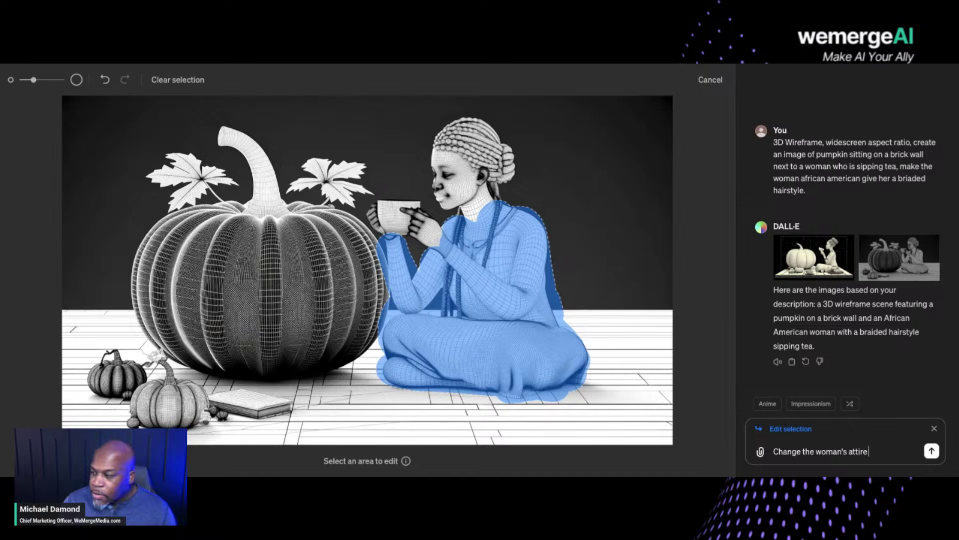
{"action": "type", "text": " to a business suit"}
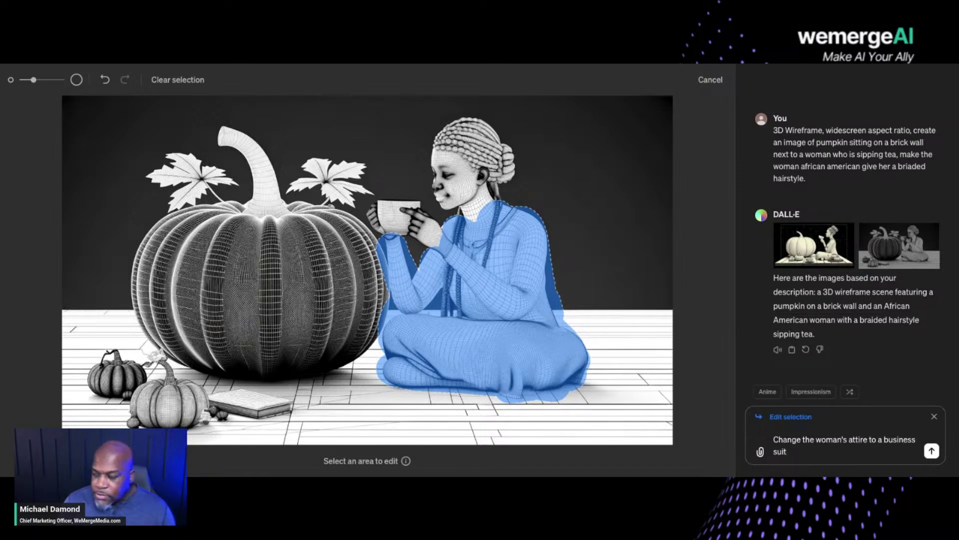
{"action": "left_click", "coordinate": [884, 439]}
{"action": "type", "text": "purple"}
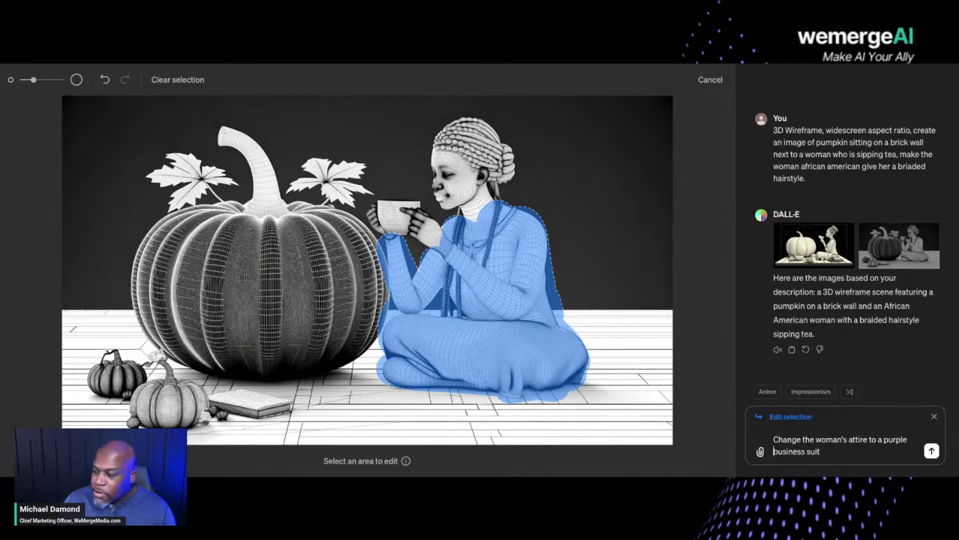
Step: Append ", add a necklace around her neck." to the edit instruction and submit it
{"action": "left_click", "coordinate": [850, 449]}
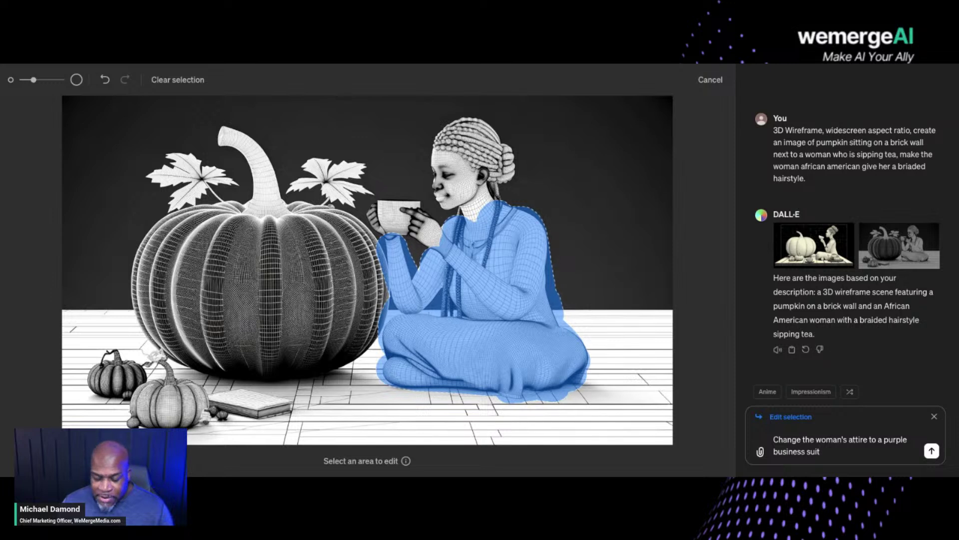
{"action": "type", "text": ", add "}
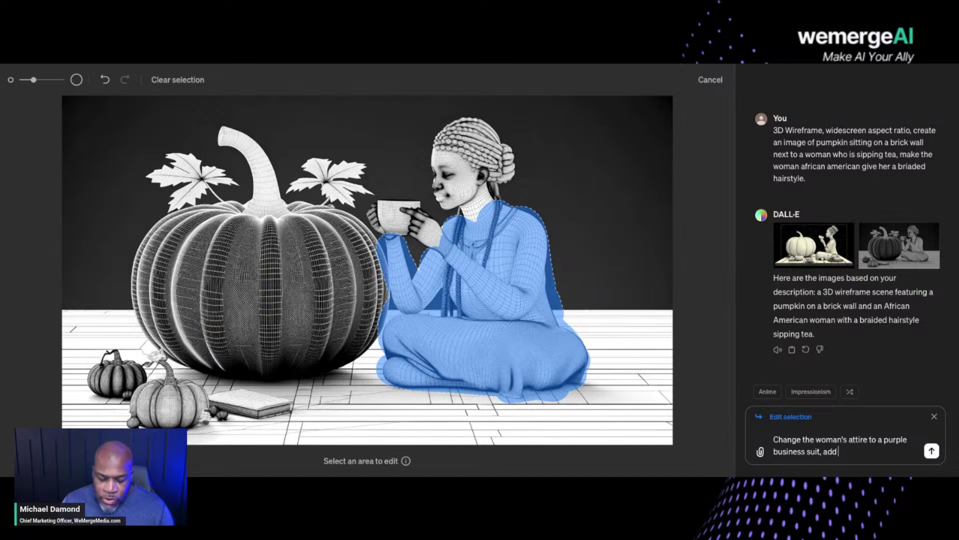
{"action": "type", "text": "a ne"}
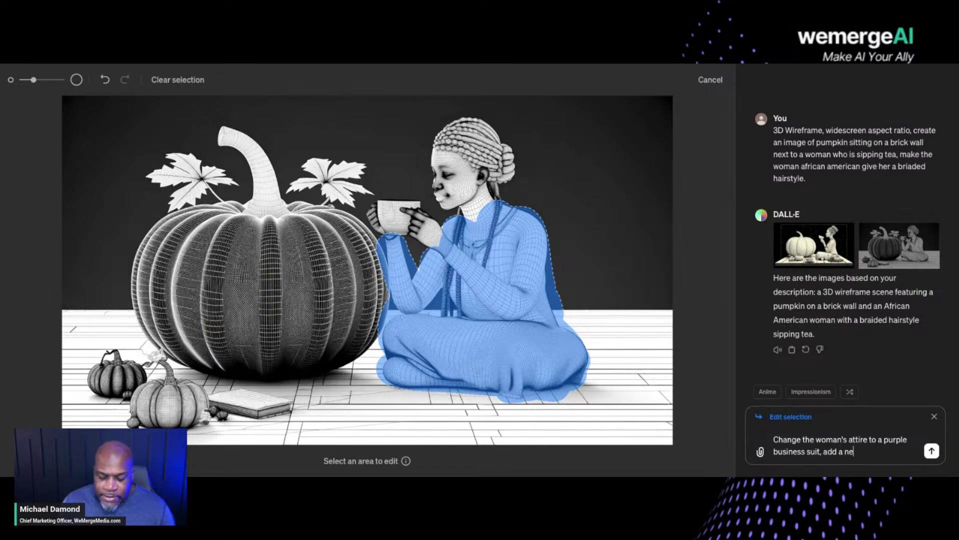
{"action": "type", "text": "cklace aroun"}
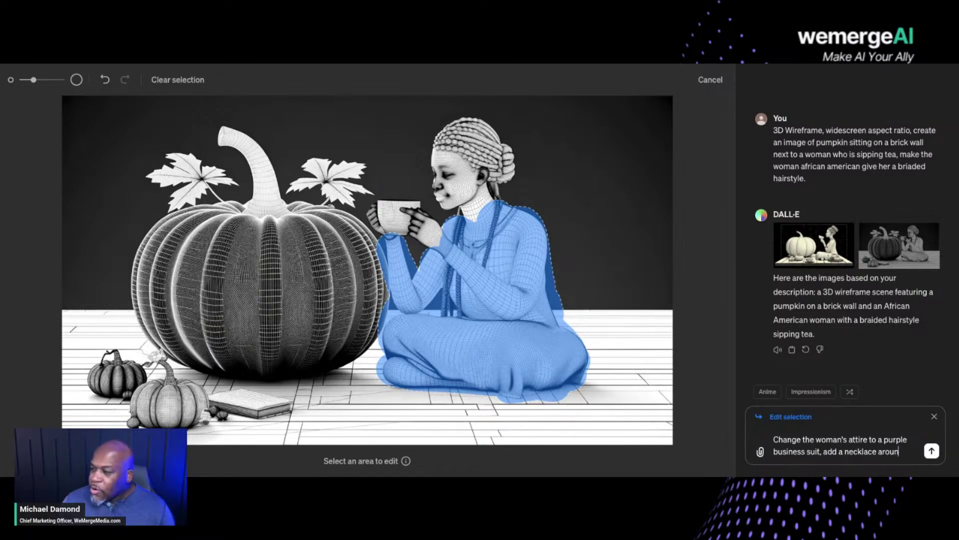
{"action": "type", "text": "d her neck."}
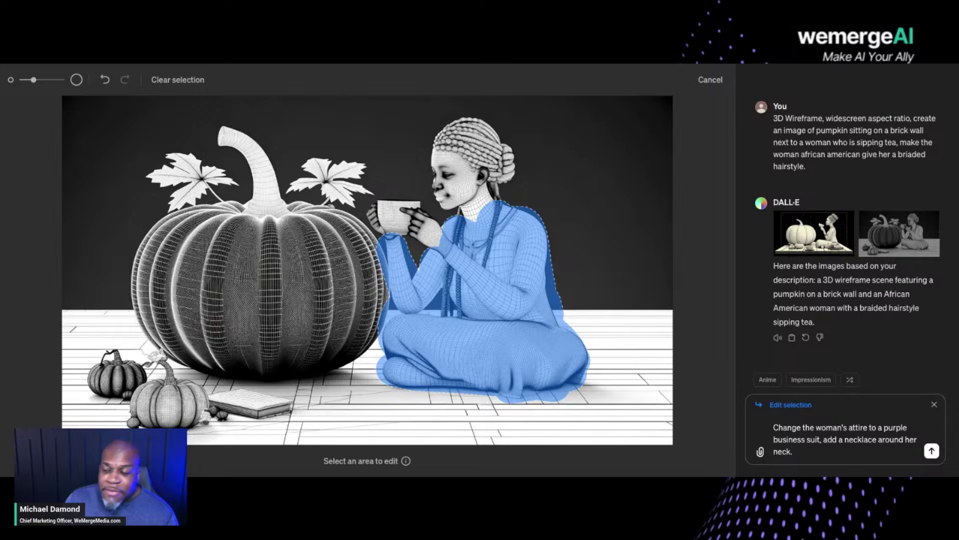
{"action": "key", "text": "Return"}
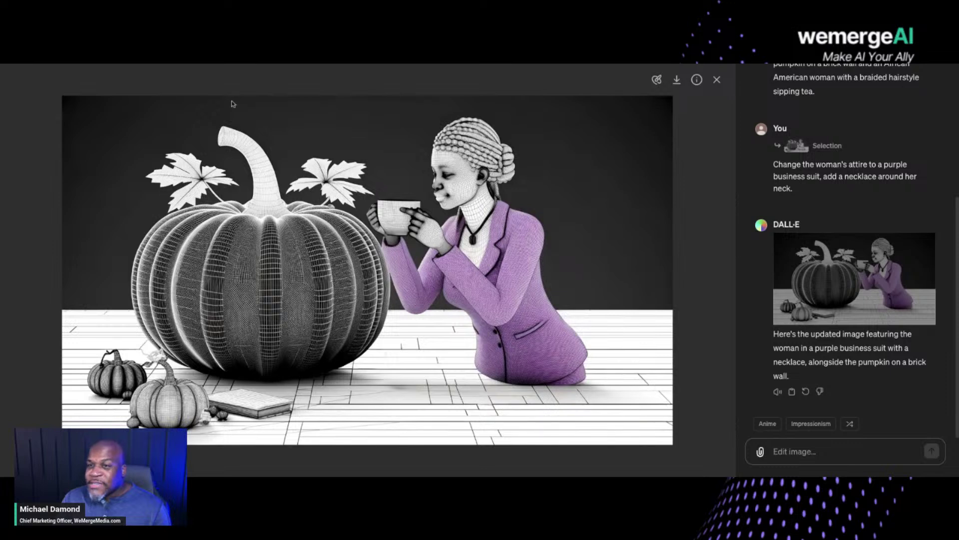
Step: Start a selection edit on the purple-suit image and mark the large pumpkin and its stem with the largest brush size
{"action": "left_click", "coordinate": [657, 80]}
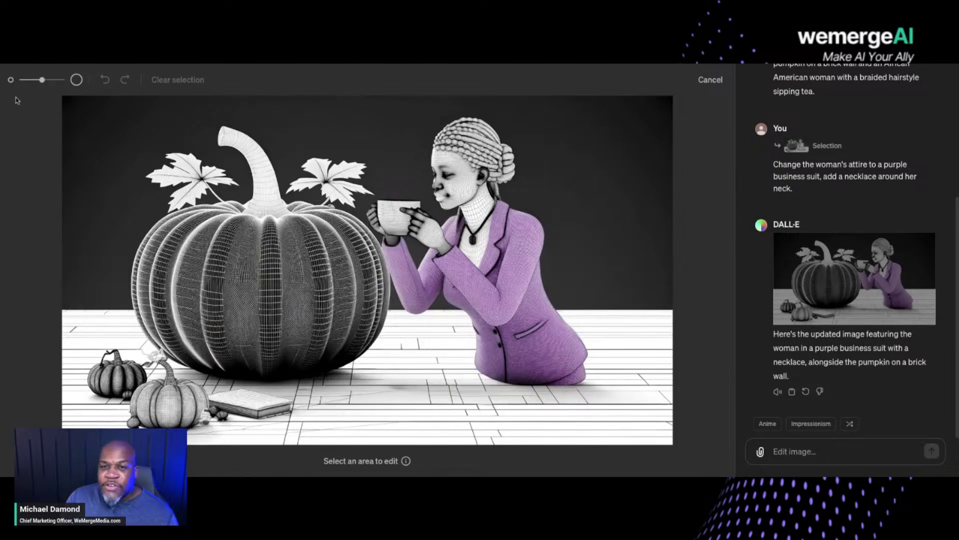
{"action": "left_click_drag", "start_coordinate": [42, 80], "coordinate": [27, 81]}
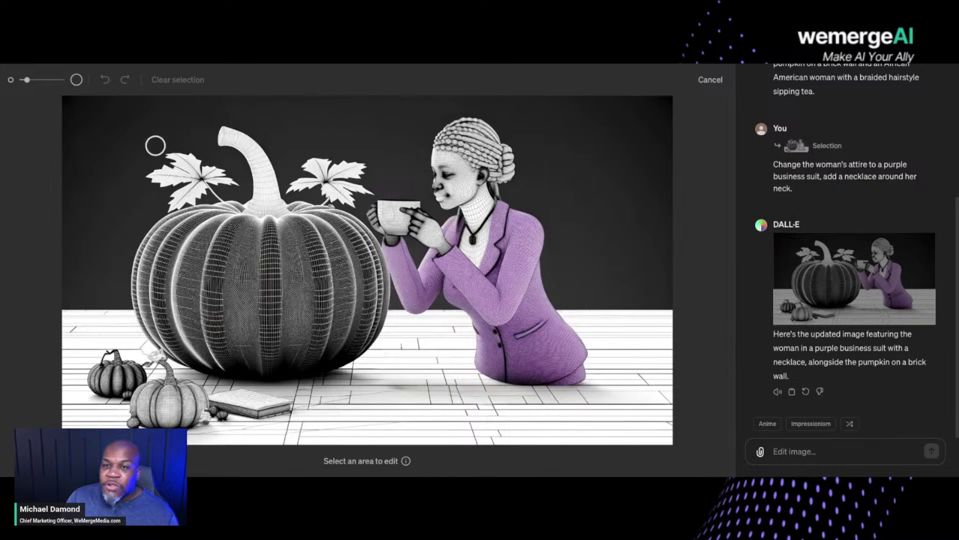
{"action": "left_click_drag", "start_coordinate": [28, 81], "coordinate": [60, 80]}
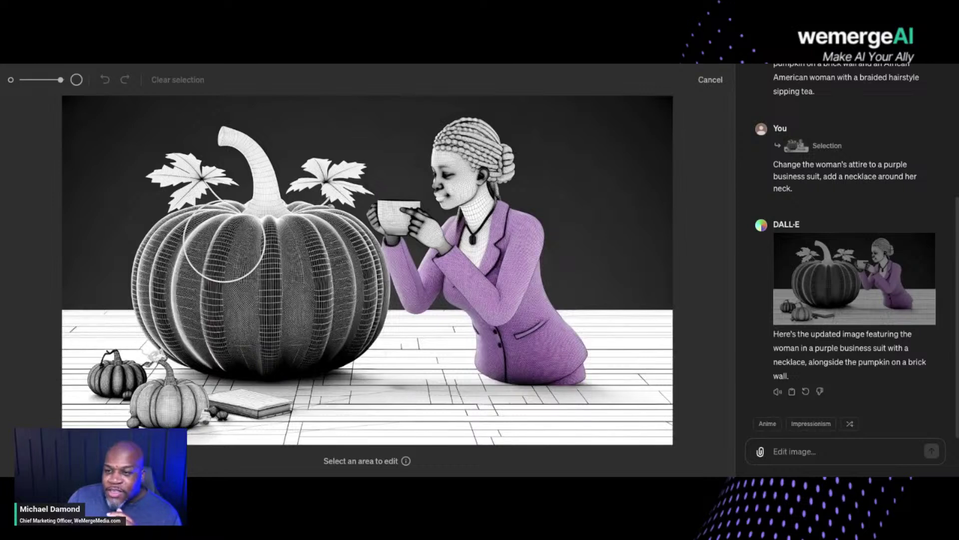
{"action": "mouse_move", "coordinate": [225, 242]}
{"action": "left_mouse_down"}
{"action": "mouse_move", "coordinate": [176, 254]}
{"action": "mouse_move", "coordinate": [175, 307]}
{"action": "mouse_move", "coordinate": [231, 343]}
{"action": "mouse_move", "coordinate": [287, 344]}
{"action": "mouse_move", "coordinate": [348, 317]}
{"action": "mouse_move", "coordinate": [252, 290]}
{"action": "mouse_move", "coordinate": [278, 228]}
{"action": "mouse_move", "coordinate": [240, 145]}
{"action": "mouse_move", "coordinate": [317, 194]}
{"action": "mouse_move", "coordinate": [345, 275]}
{"action": "mouse_move", "coordinate": [326, 238]}
{"action": "left_mouse_up"}
Step: Write the edit instruction "Change the pumpkin to a bowl of apples and pears" for the selected area and submit it
{"action": "left_click", "coordinate": [806, 457]}
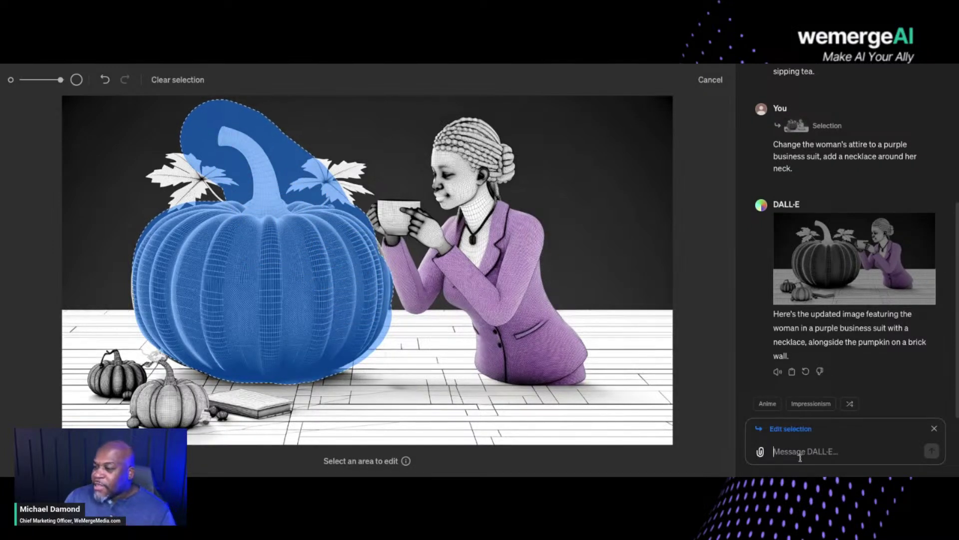
{"action": "type", "text": "Change the"}
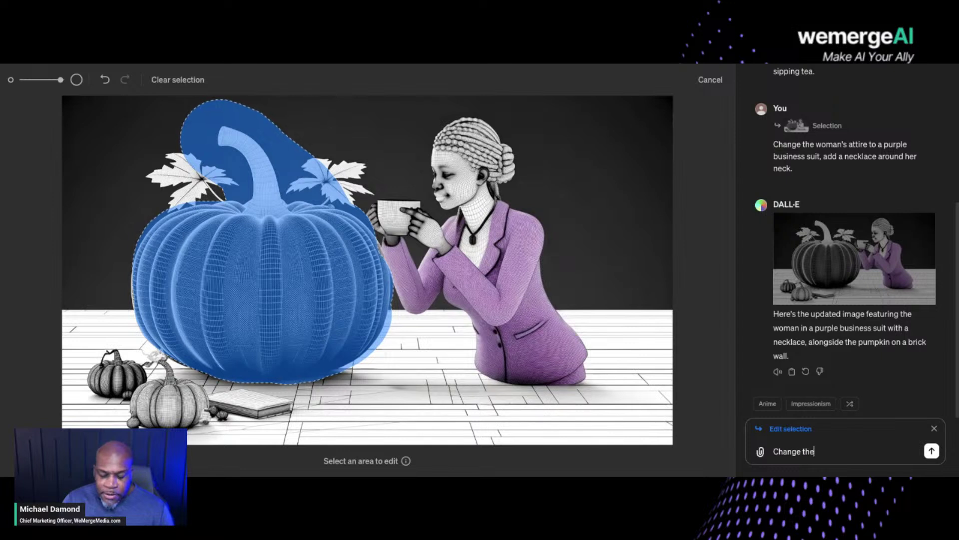
{"action": "type", "text": " pumpkin to a"}
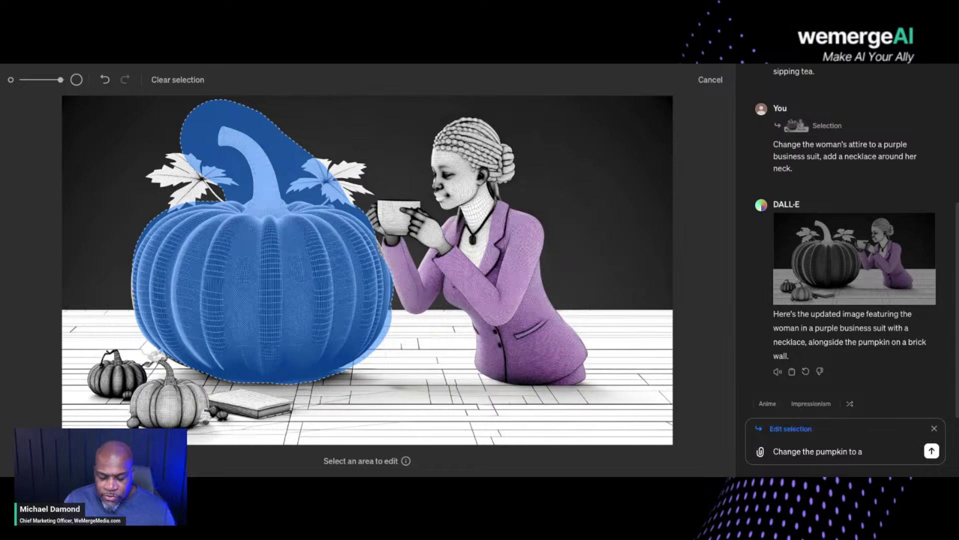
{"action": "type", "text": " bowl of"}
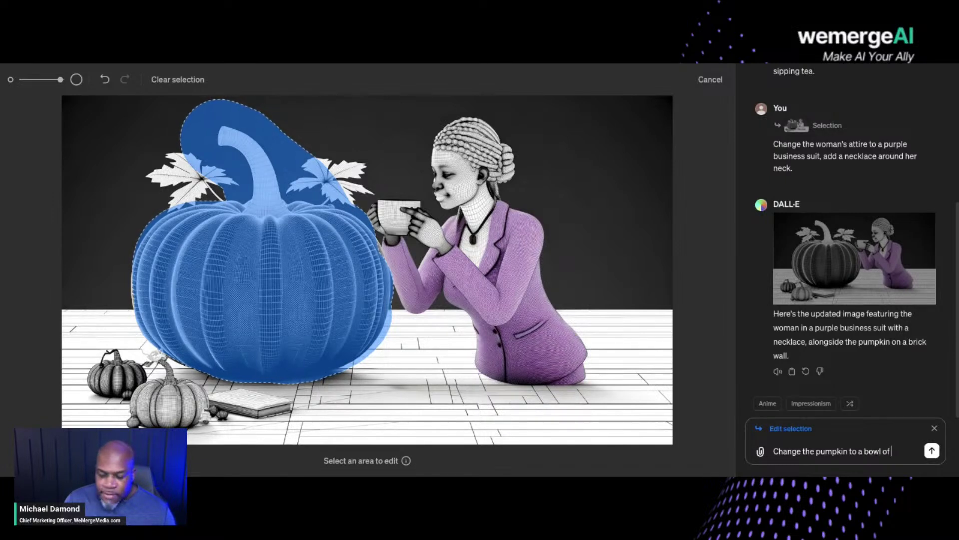
{"action": "type", "text": " apples and "}
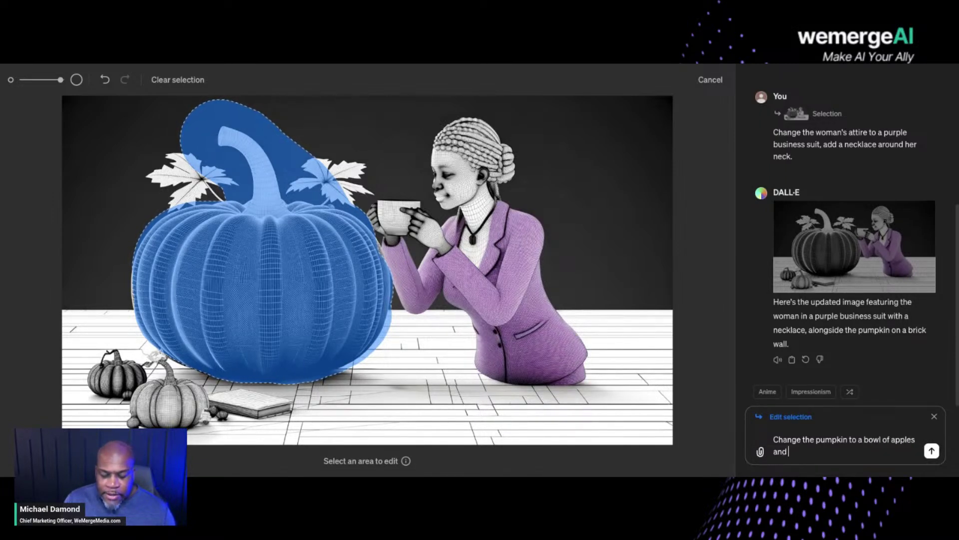
{"action": "type", "text": "pears"}
{"action": "key", "text": "Return"}
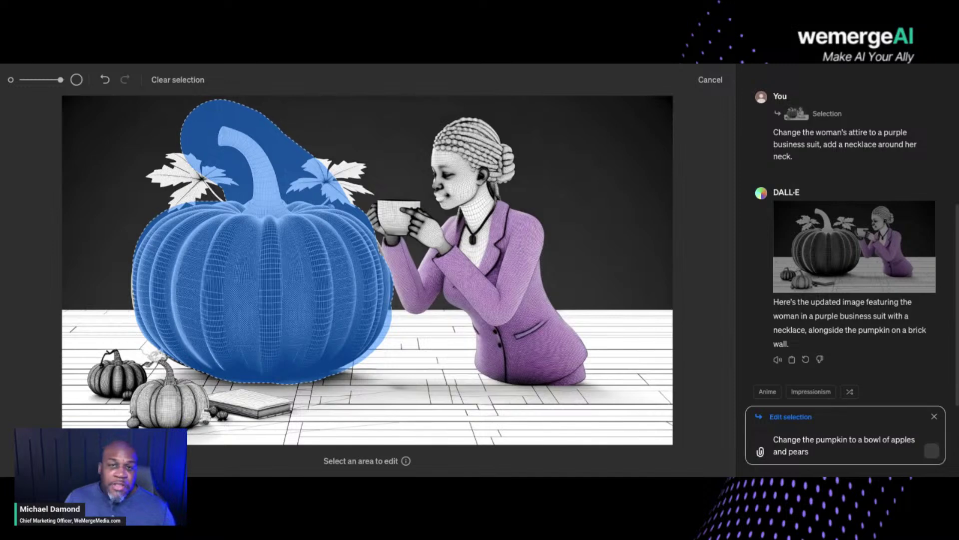
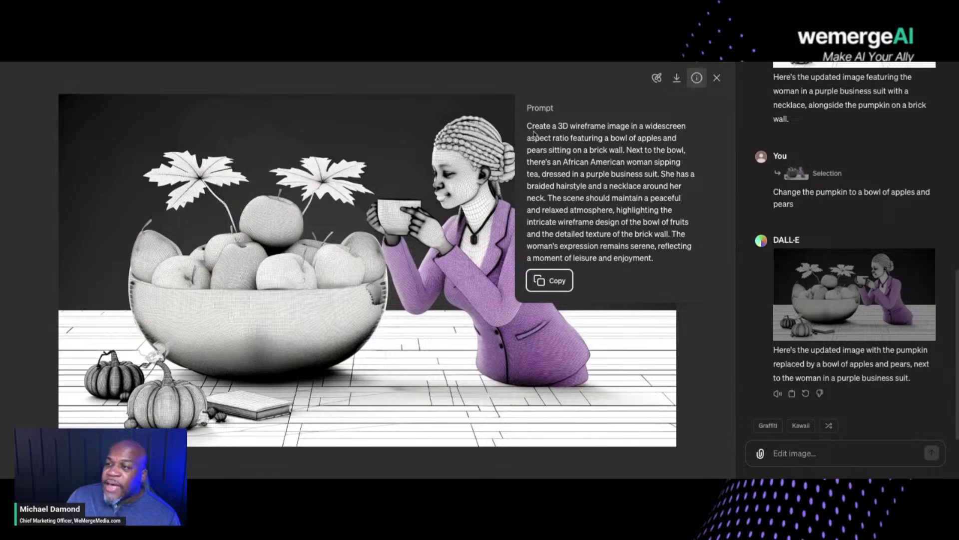
Step: Close the enlarged fruit bowl image and open the earlier "Bright Business Idea" conversation at its first prompt
{"action": "left_click", "coordinate": [529, 127]}
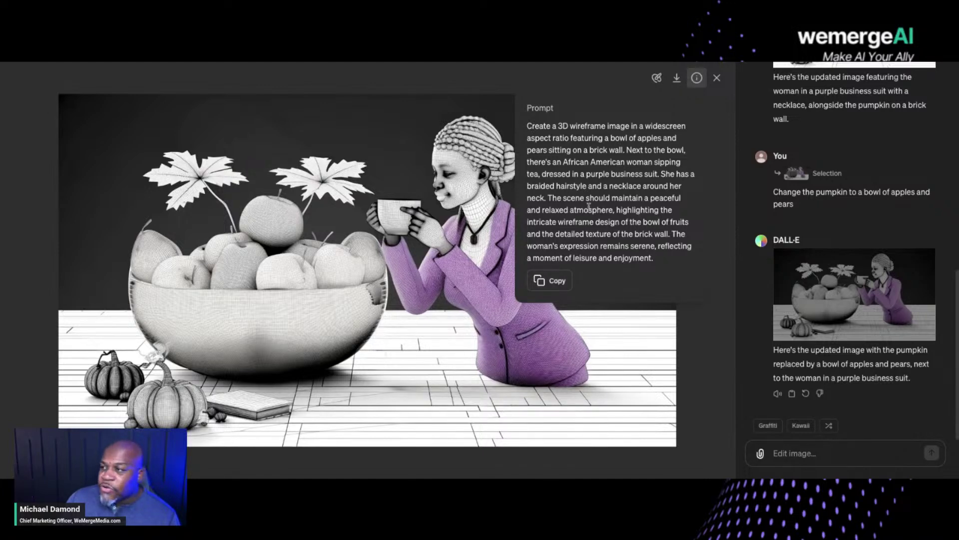
{"action": "left_click", "coordinate": [716, 78]}
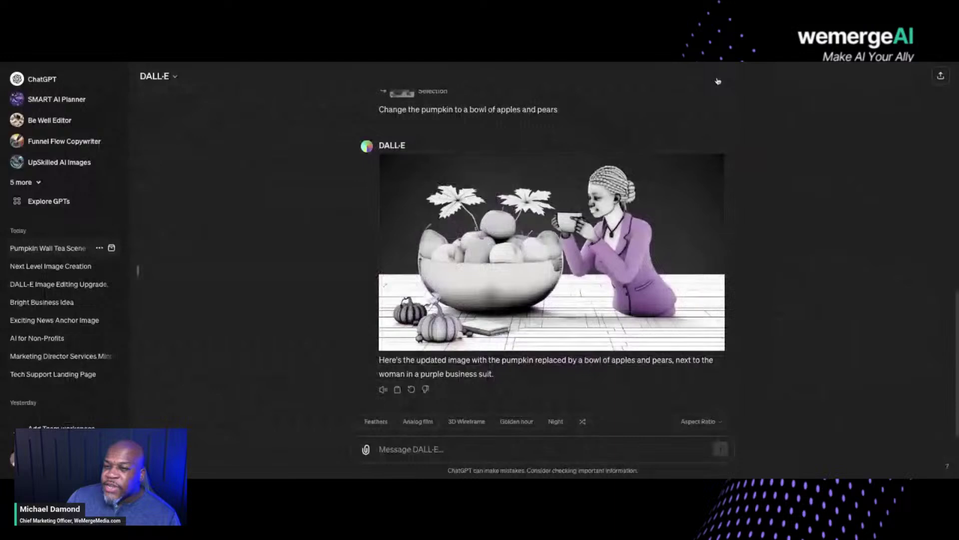
{"action": "left_click", "coordinate": [42, 286]}
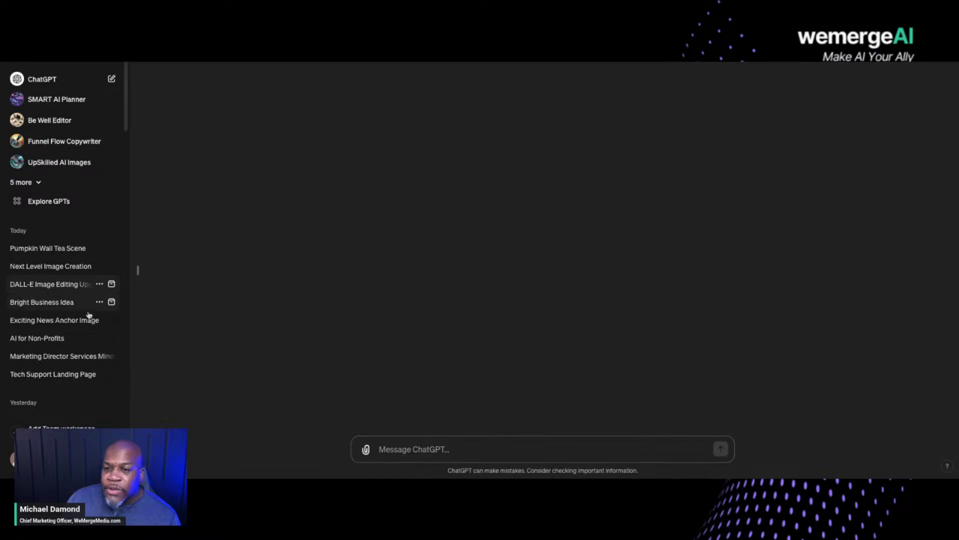
{"action": "left_click", "coordinate": [54, 270]}
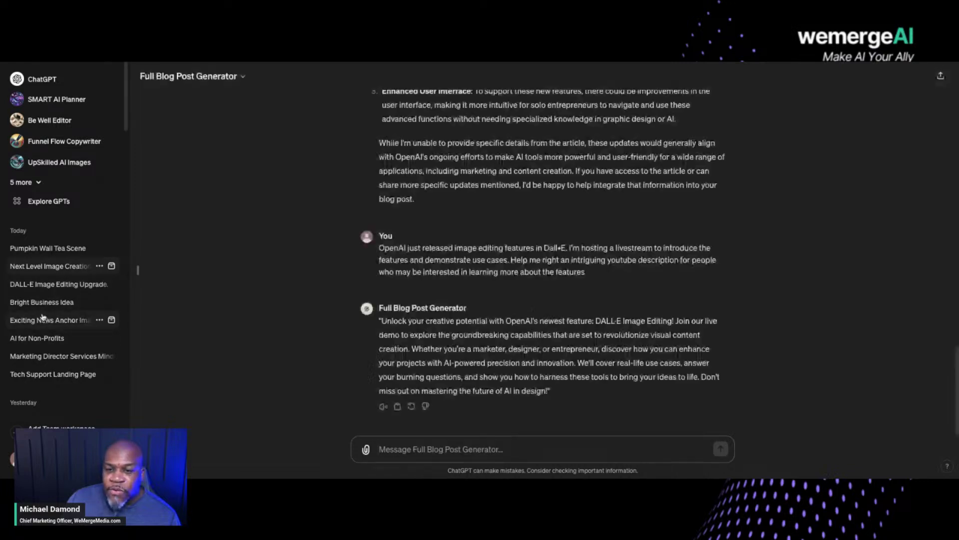
{"action": "left_click", "coordinate": [32, 321]}
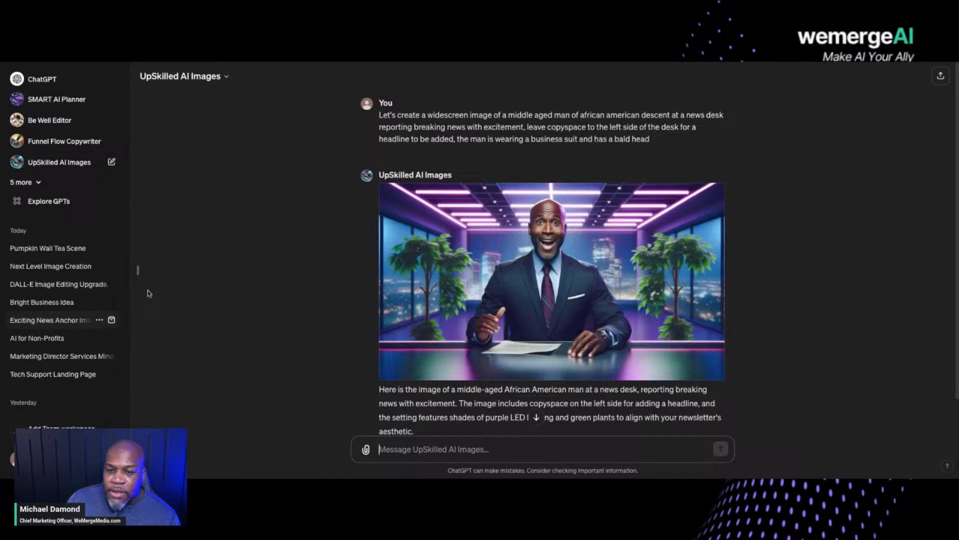
{"action": "left_click", "coordinate": [45, 302]}
{"action": "scroll", "coordinate": [395, 257], "scroll_direction": "up", "scroll_amount": 20}
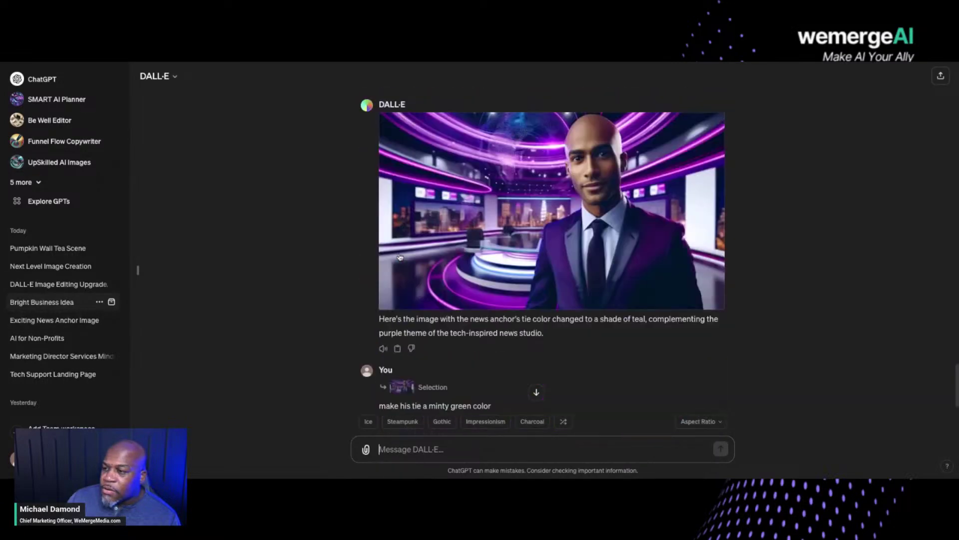
{"action": "scroll", "coordinate": [399, 257], "scroll_direction": "up", "scroll_amount": 1}
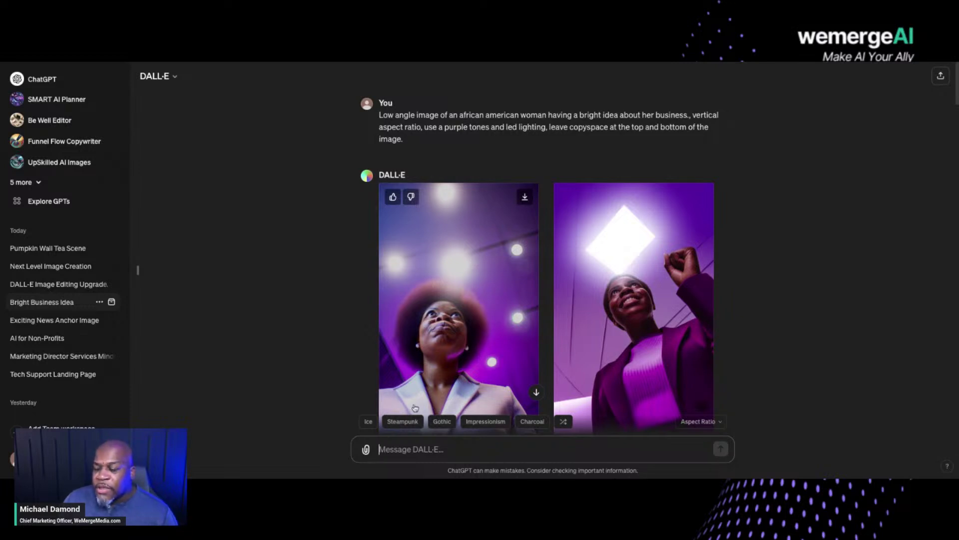
Step: Enlarge and compare the two original low-angle images of the woman and the version edited with bright red lipstick
{"action": "mouse_move", "coordinate": [490, 420]}
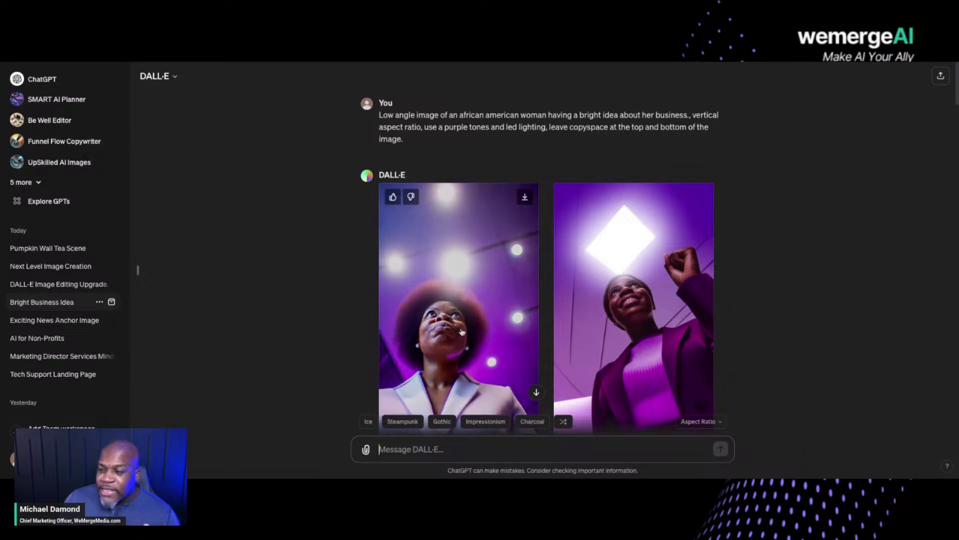
{"action": "left_click", "coordinate": [454, 316]}
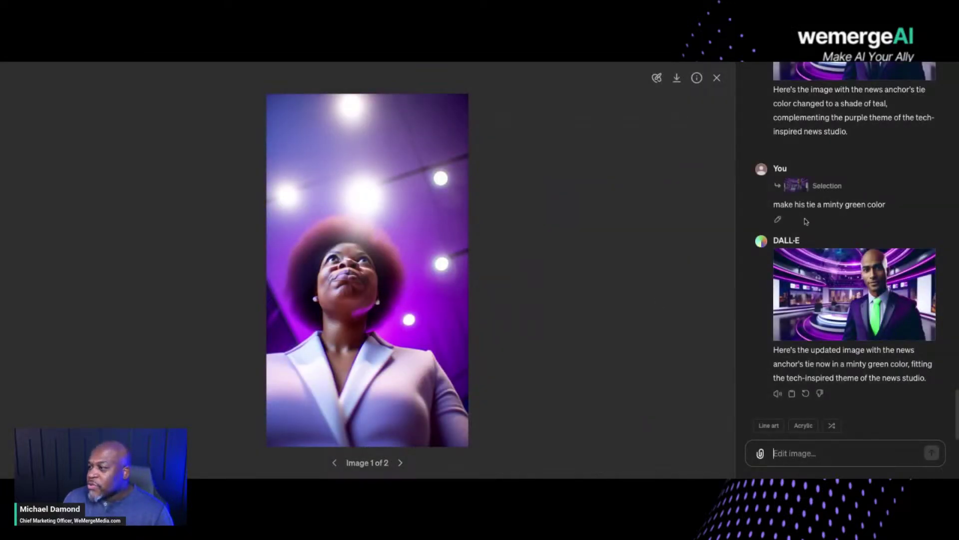
{"action": "scroll", "coordinate": [780, 220], "scroll_direction": "up", "scroll_amount": 15}
{"action": "scroll", "coordinate": [804, 221], "scroll_direction": "up", "scroll_amount": 1}
{"action": "scroll", "coordinate": [805, 221], "scroll_direction": "down", "scroll_amount": 1}
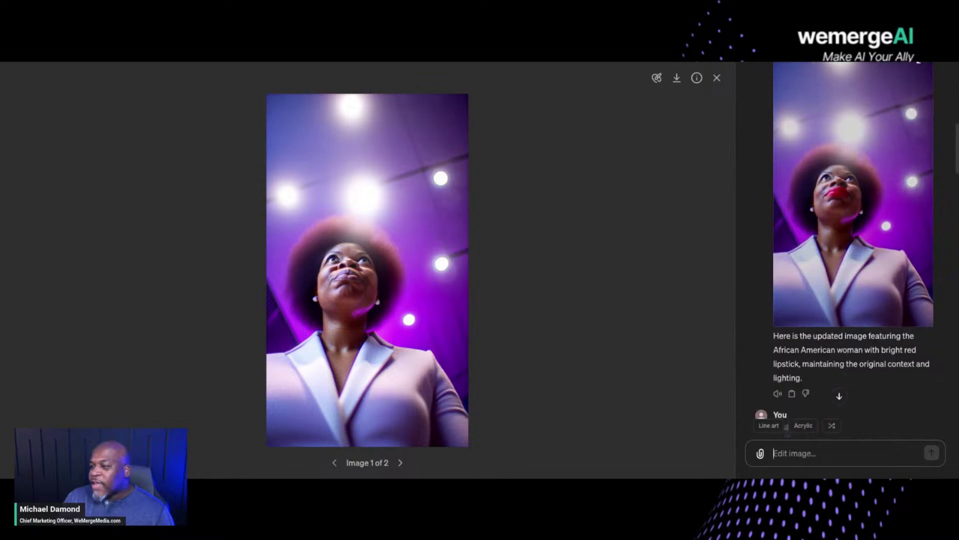
{"action": "scroll", "coordinate": [844, 249], "scroll_direction": "up", "scroll_amount": 5}
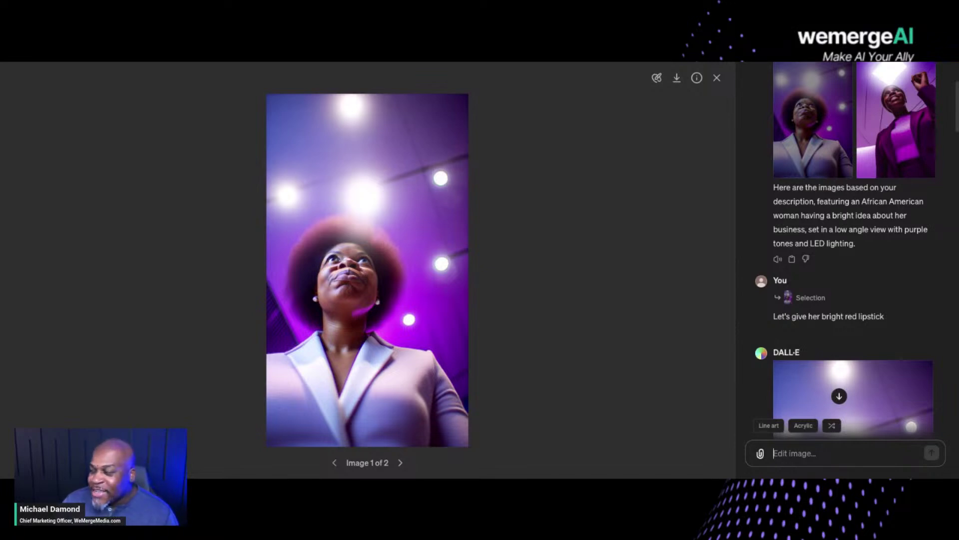
{"action": "left_click", "coordinate": [902, 100]}
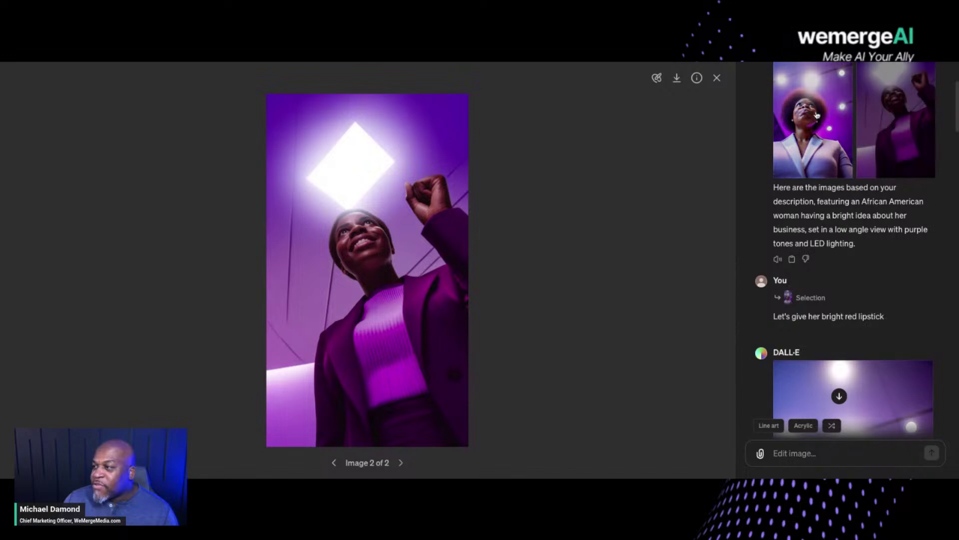
{"action": "left_click", "coordinate": [825, 125]}
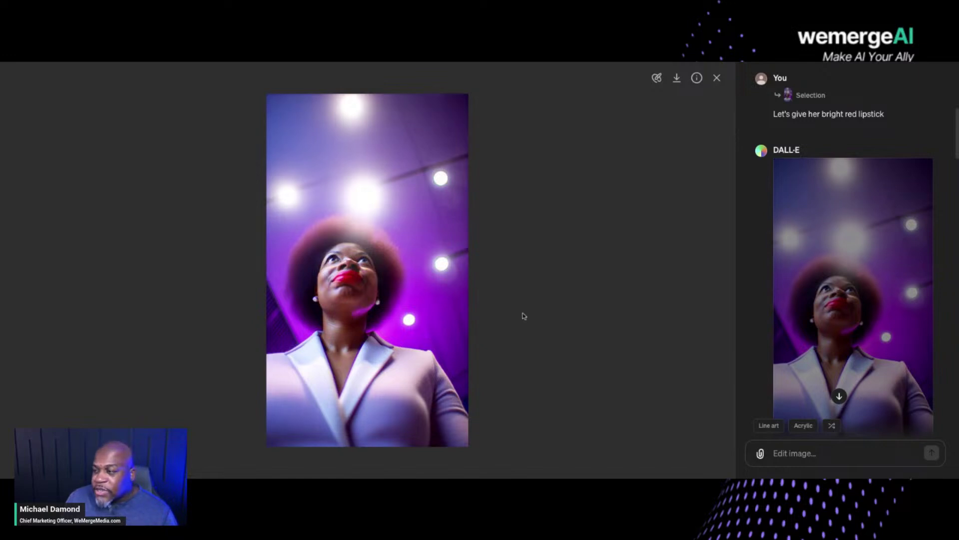
Step: Enlarge the edited high-angle image of the woman working behind a computer
{"action": "scroll", "coordinate": [853, 309], "scroll_direction": "down", "scroll_amount": 3}
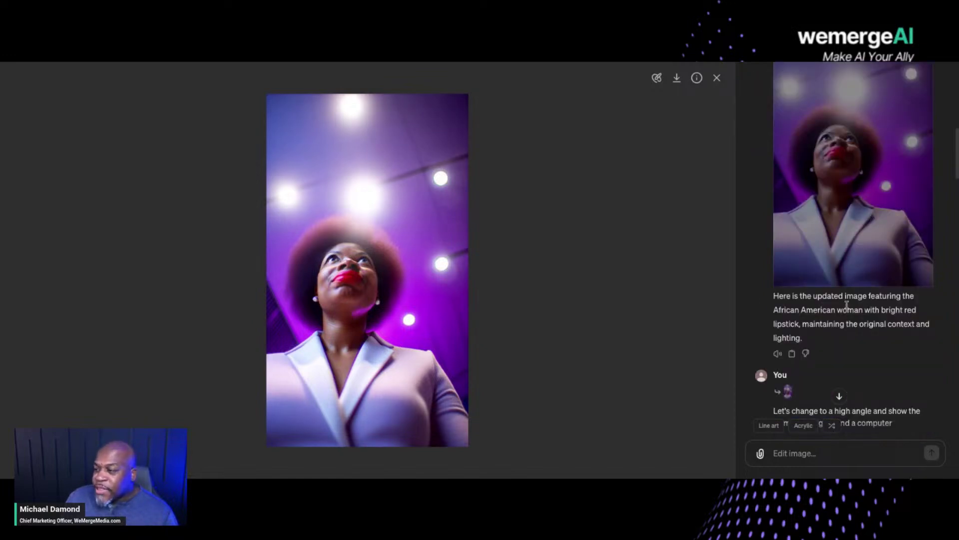
{"action": "scroll", "coordinate": [863, 358], "scroll_direction": "down", "scroll_amount": 5}
{"action": "scroll", "coordinate": [863, 357], "scroll_direction": "down", "scroll_amount": 2}
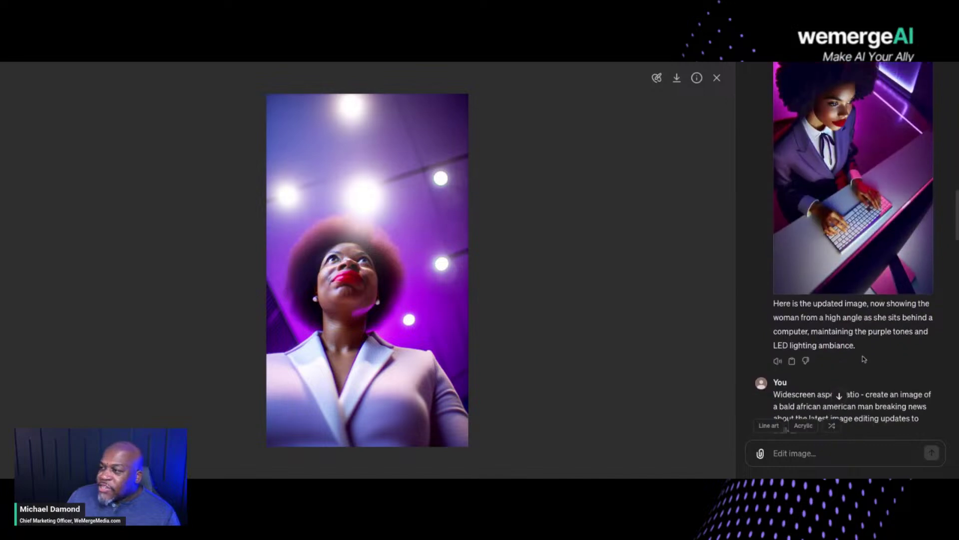
{"action": "scroll", "coordinate": [863, 357], "scroll_direction": "up", "scroll_amount": 4}
{"action": "left_click", "coordinate": [867, 267]}
{"action": "scroll", "coordinate": [867, 268], "scroll_direction": "down", "scroll_amount": 2}
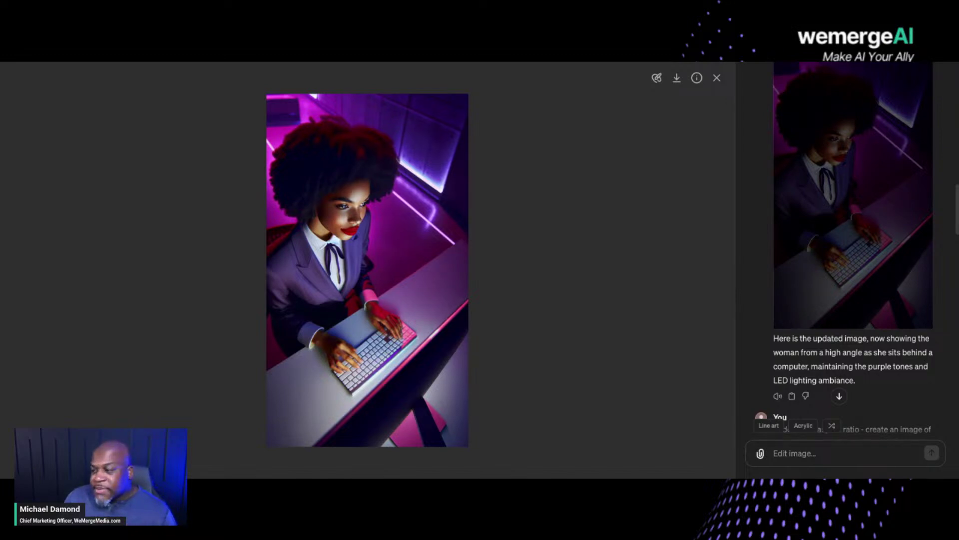
Step: View the purple-hued news studio image enlarged, followed by its edit with the OpenAI and DALL·E logos
{"action": "scroll", "coordinate": [845, 249], "scroll_direction": "down", "scroll_amount": 4}
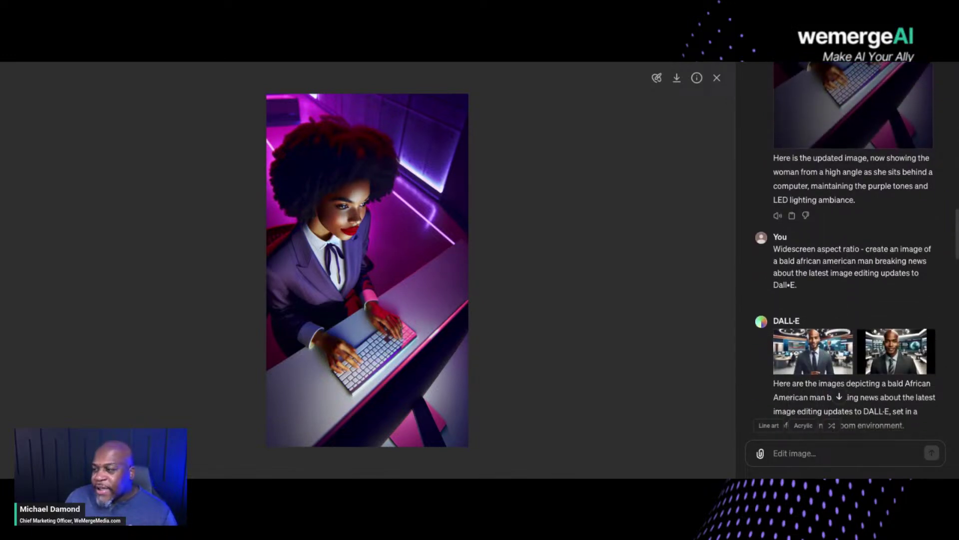
{"action": "scroll", "coordinate": [855, 250], "scroll_direction": "down", "scroll_amount": 6}
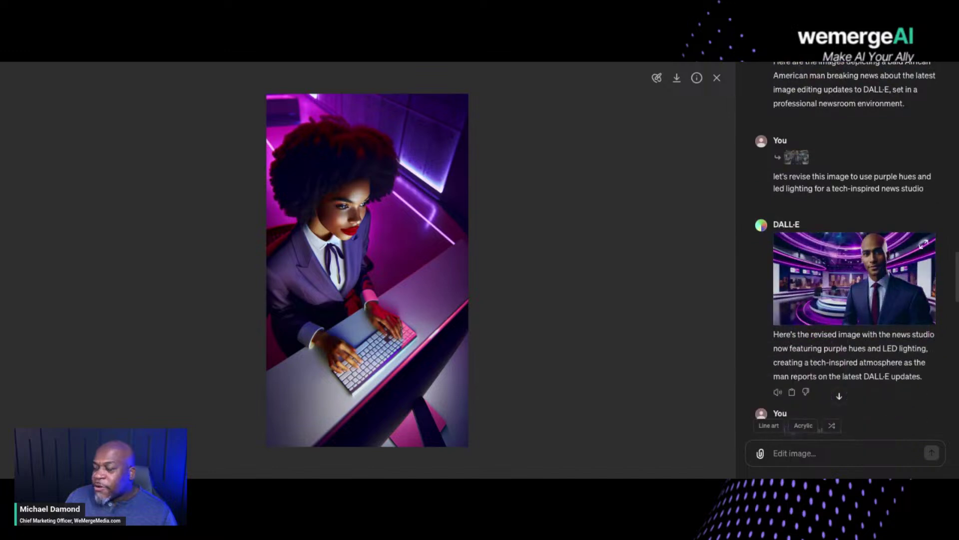
{"action": "left_click", "coordinate": [855, 293]}
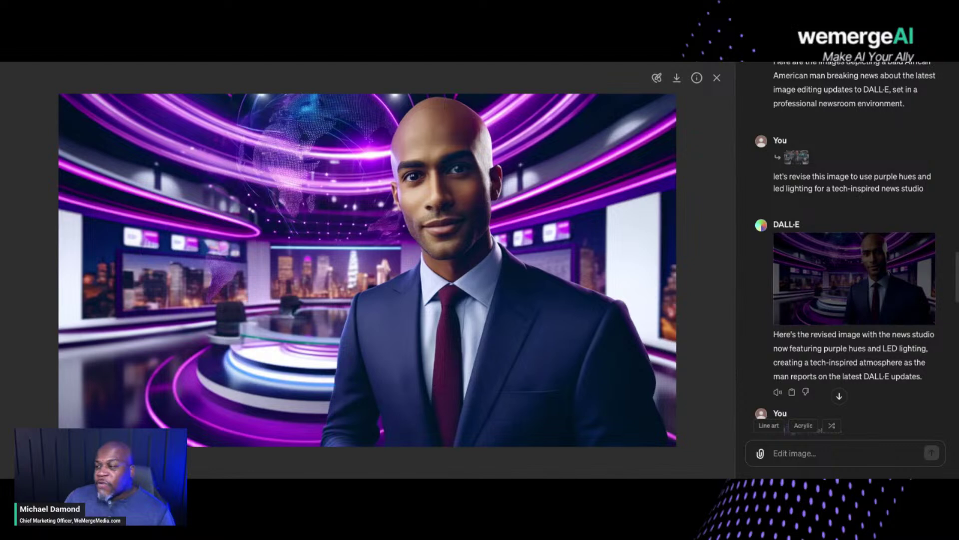
{"action": "scroll", "coordinate": [866, 293], "scroll_direction": "down", "scroll_amount": 5}
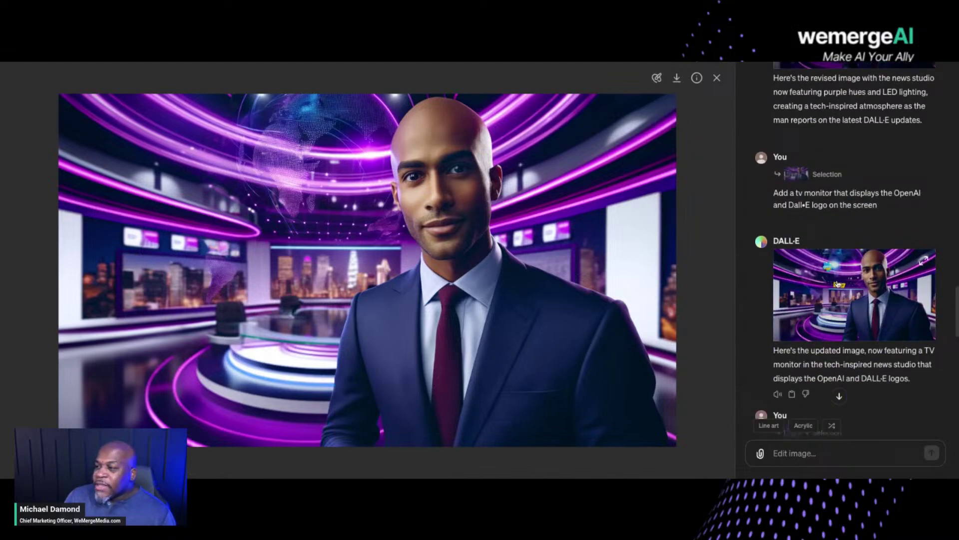
{"action": "left_click", "coordinate": [837, 284]}
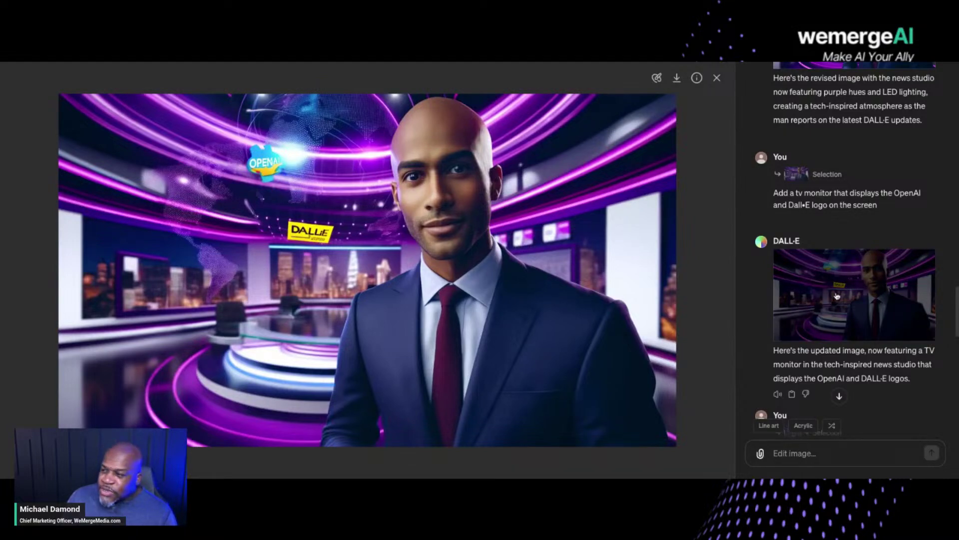
Step: Compare the news anchor's purple suit edit with the preceding logo version
{"action": "scroll", "coordinate": [836, 296], "scroll_direction": "down", "scroll_amount": 4}
{"action": "left_click", "coordinate": [827, 316]}
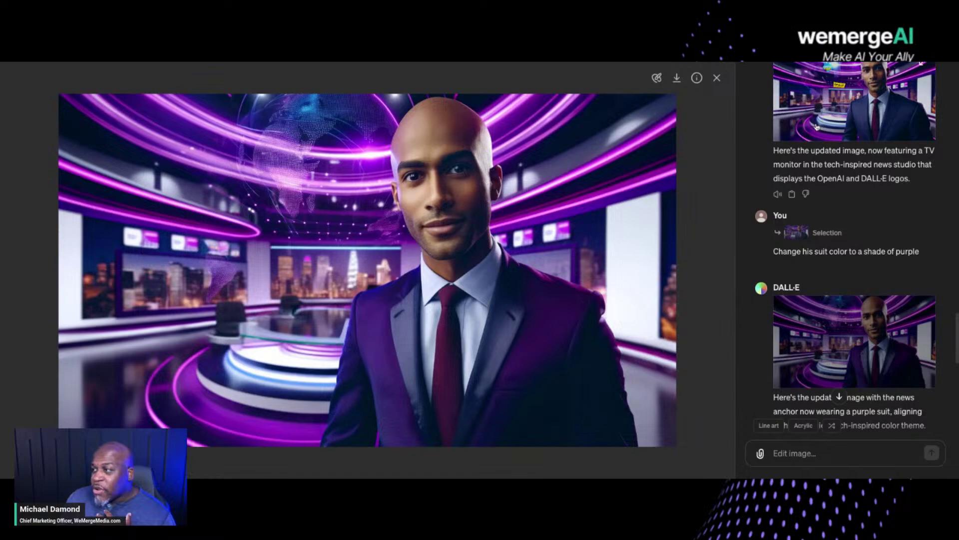
{"action": "key", "text": "Left"}
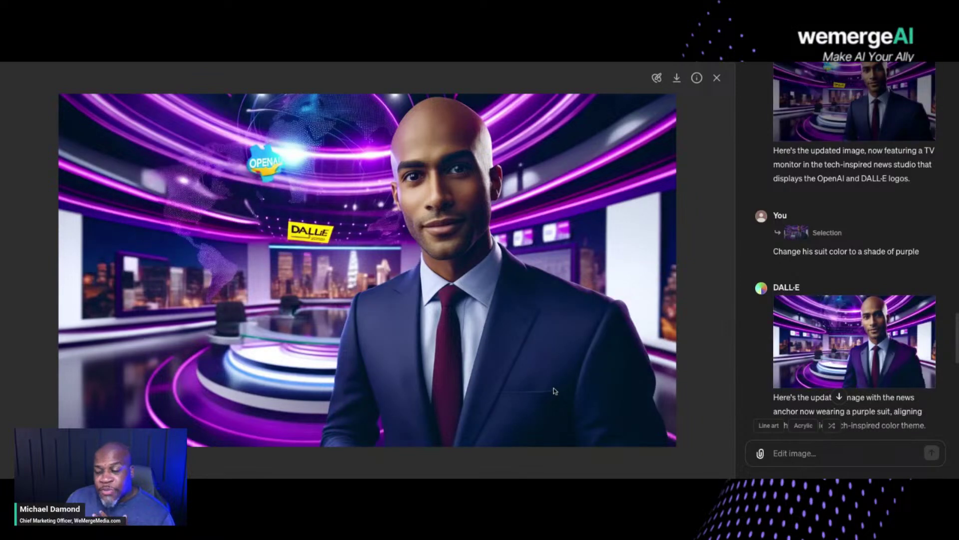
{"action": "left_click", "coordinate": [873, 344]}
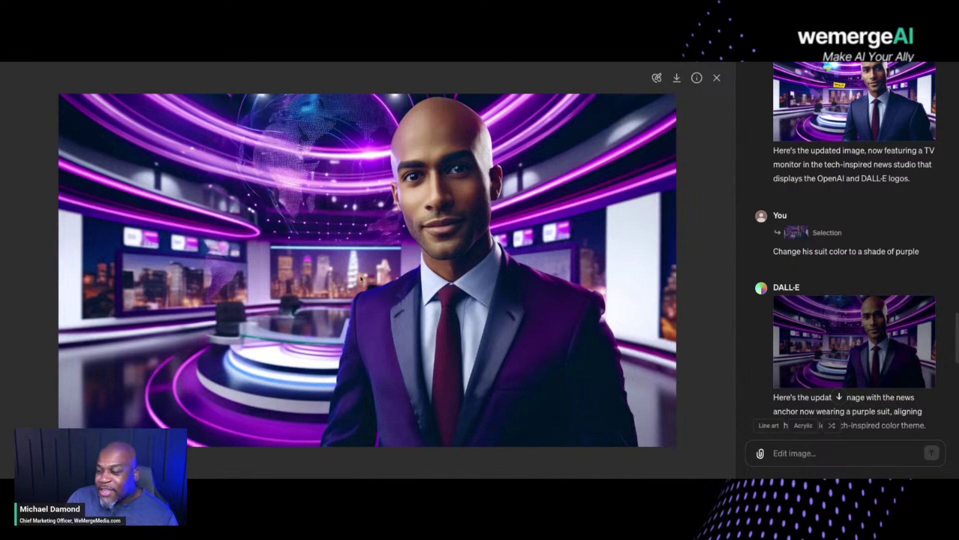
Step: Review the news anchor's tie color edits and enlarge the version with the minty green tie
{"action": "scroll", "coordinate": [767, 351], "scroll_direction": "down", "scroll_amount": 7}
{"action": "scroll", "coordinate": [767, 350], "scroll_direction": "down", "scroll_amount": 4}
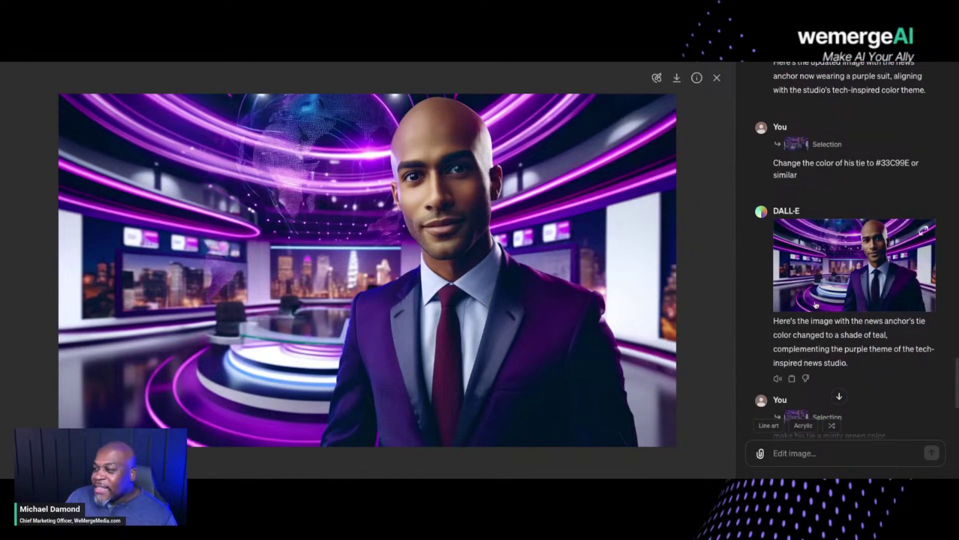
{"action": "left_click", "coordinate": [836, 305]}
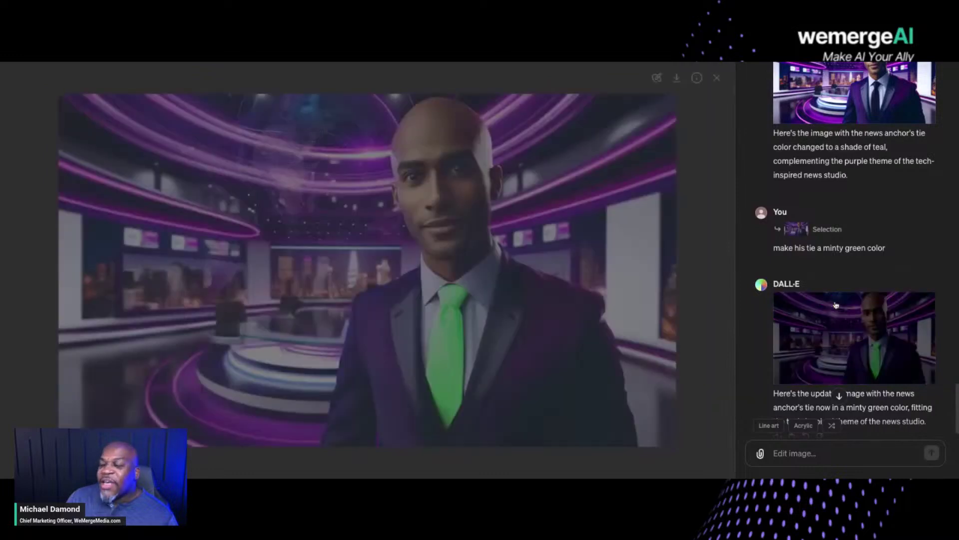